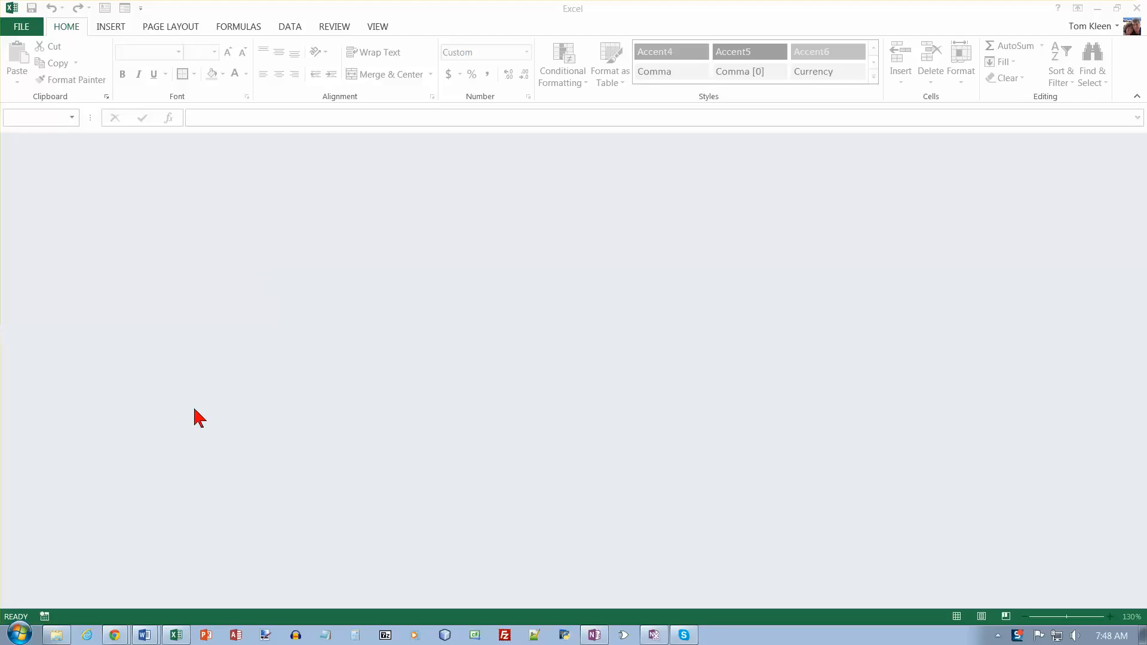
# - Create a new workbook from Clear Pools Sales Analysis Template.xltx in the Desktop folder
pyautogui.click(62, 639)
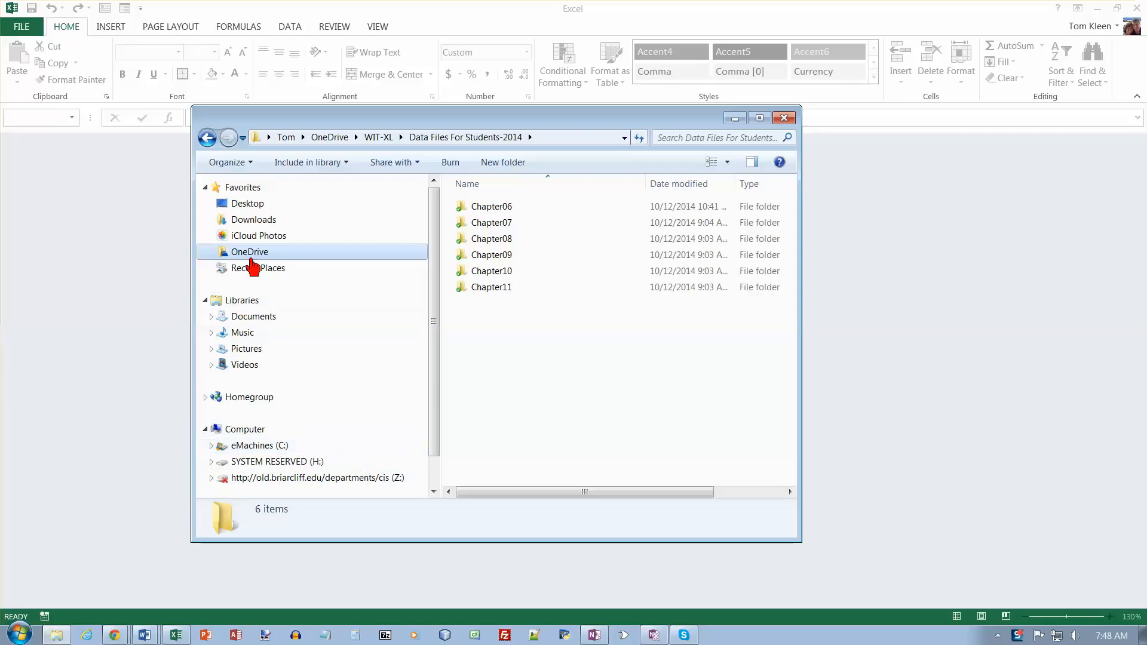
pyautogui.click(249, 205)
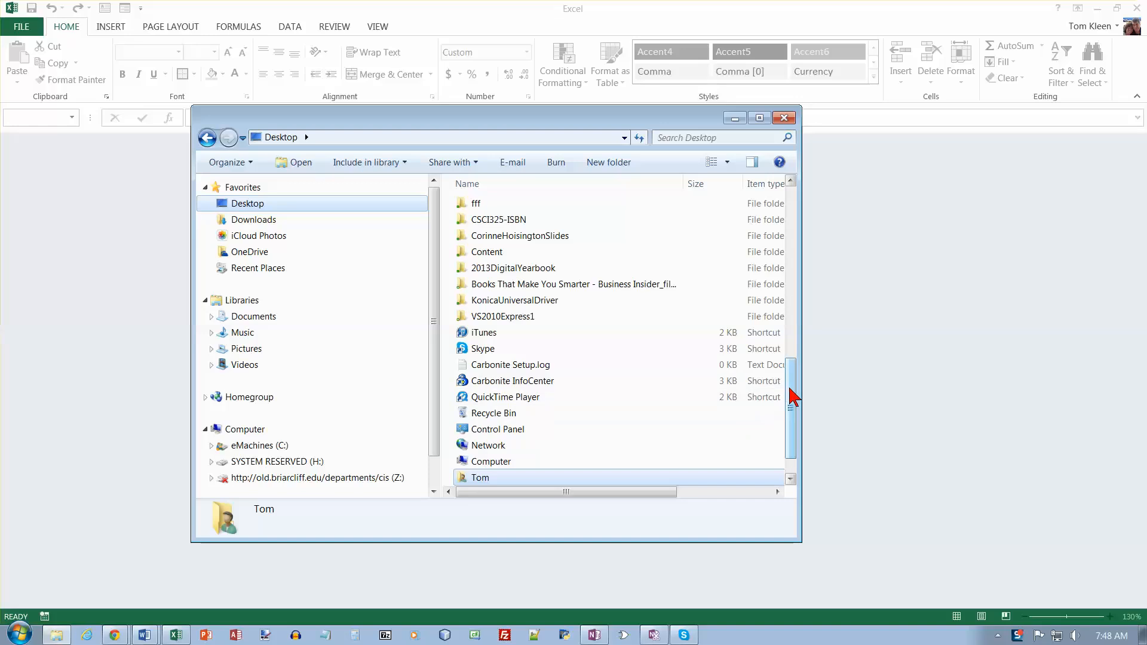
pyautogui.moveTo(792, 397); pyautogui.dragTo(733, 200)
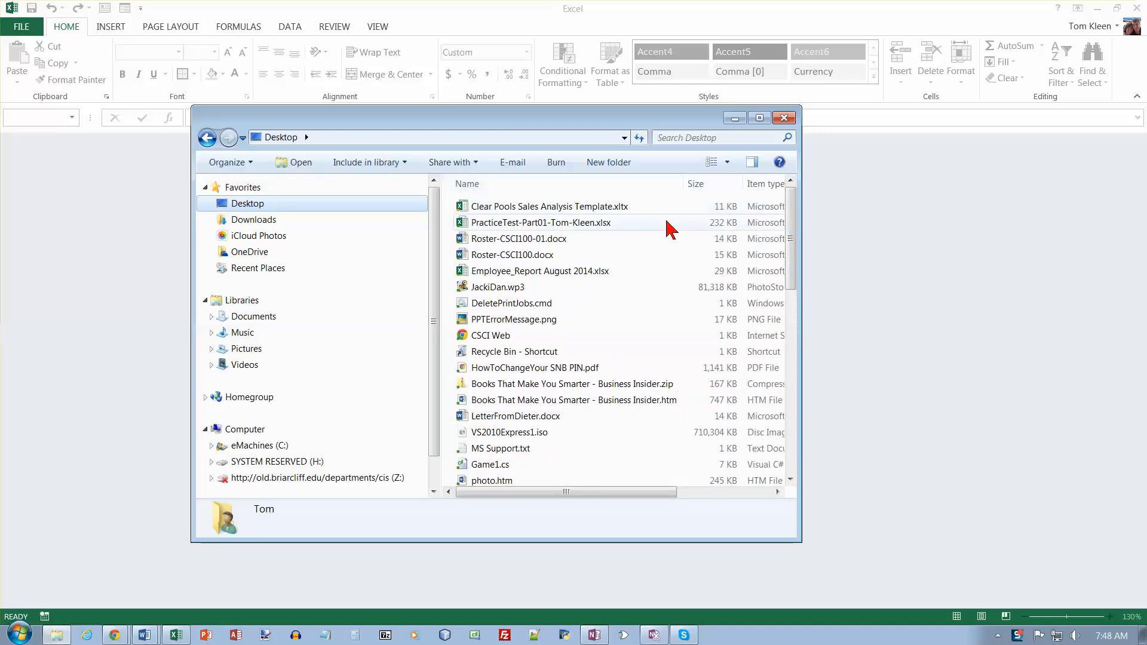
pyautogui.click(600, 207)
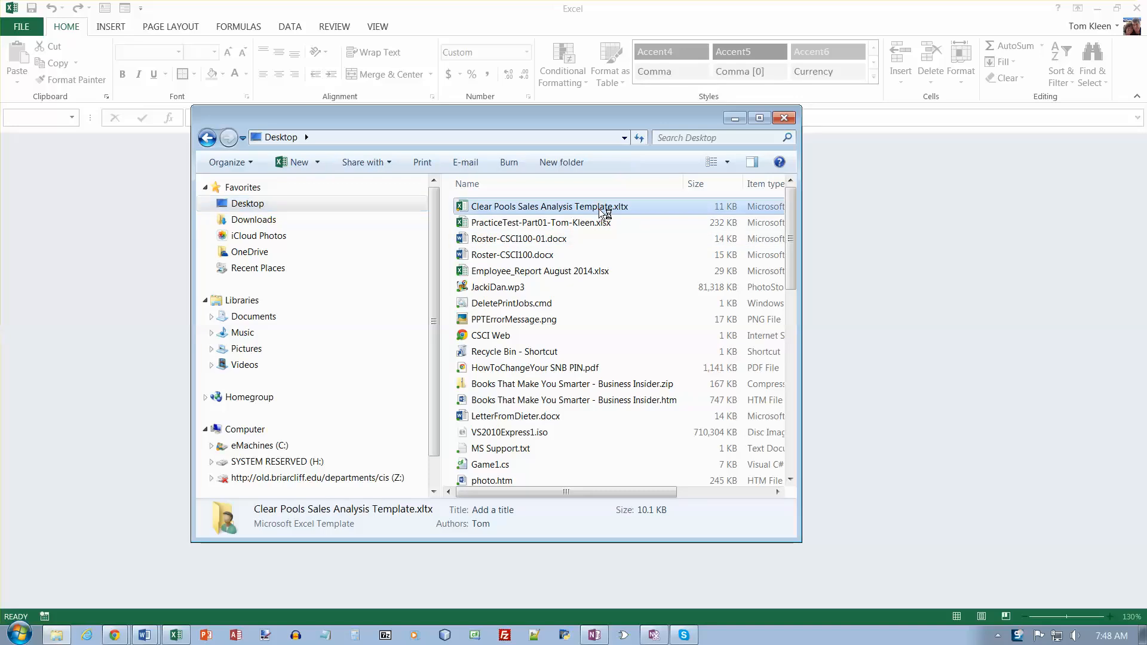
pyautogui.doubleClick(601, 207)
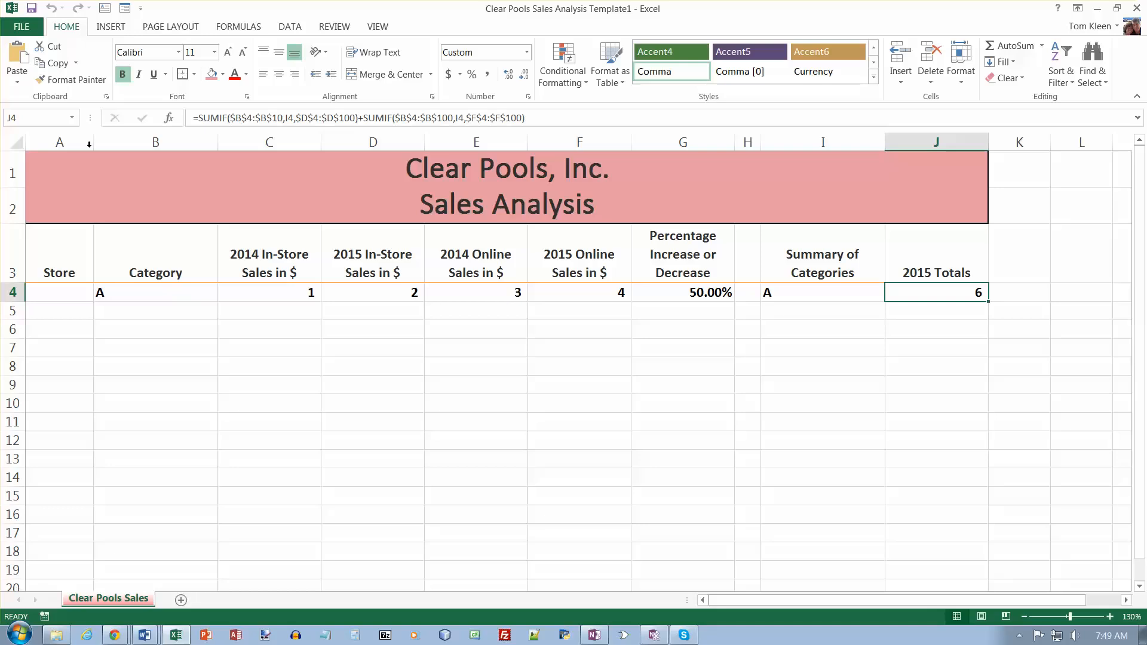
# - Start saving the workbook under a new name and choose the Desktop as its location
pyautogui.click(23, 27)
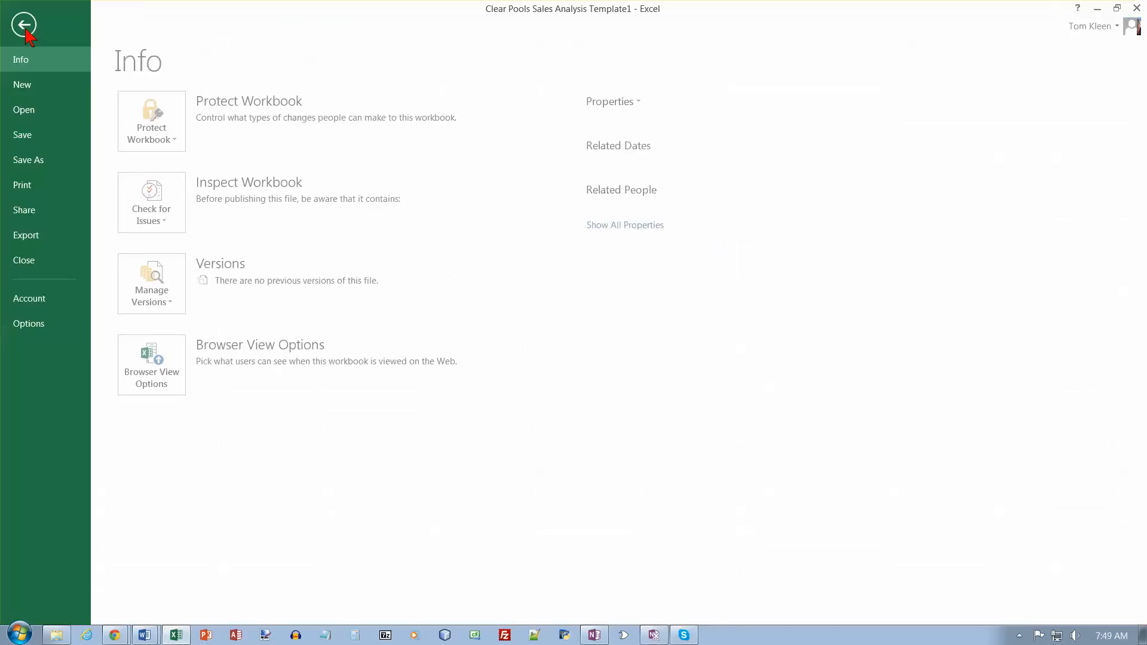
pyautogui.click(41, 159)
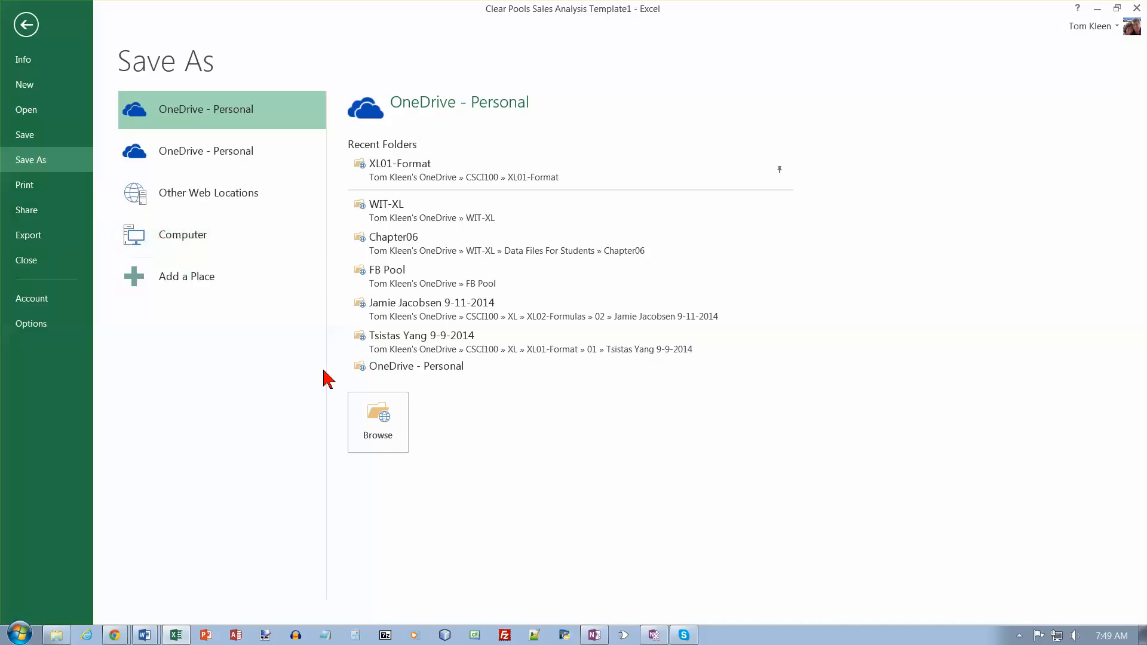
pyautogui.click(379, 411)
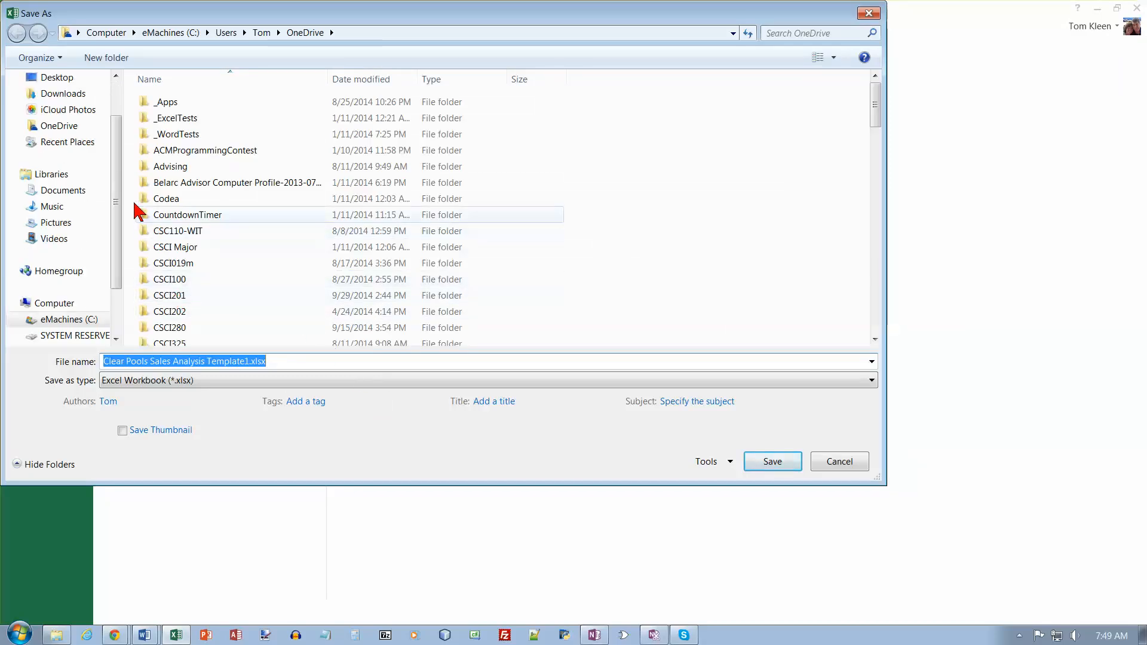
pyautogui.click(60, 79)
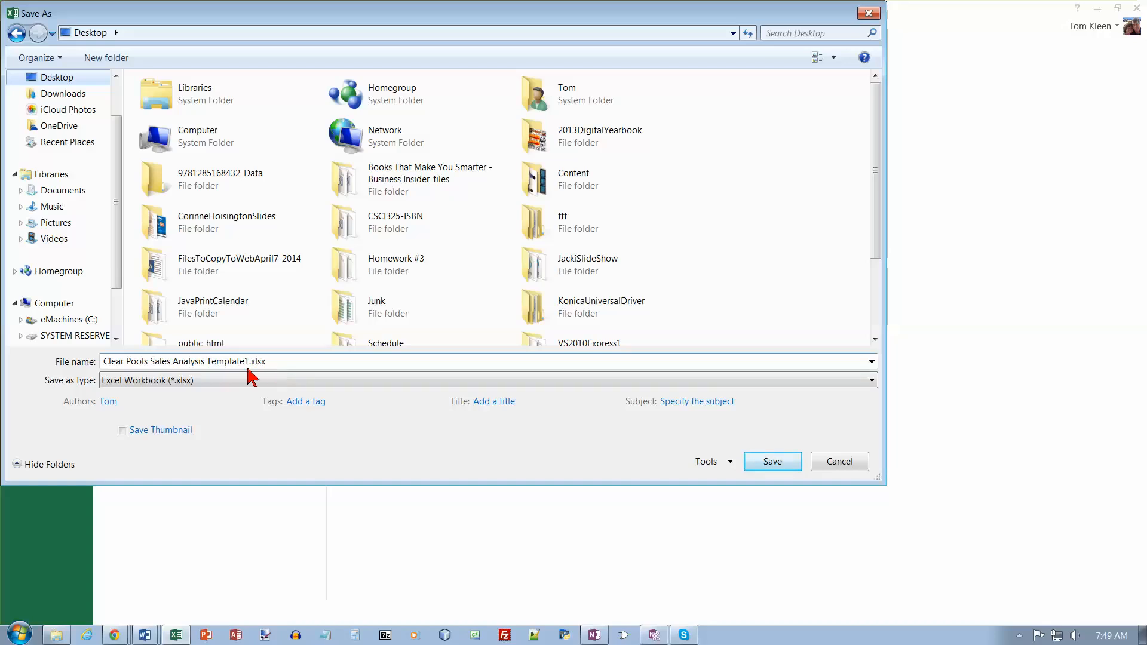
# - Name the file Clear Pools Sales Analysis and save it as an Excel Workbook (*.xlsx)
pyautogui.click(215, 362)
pyautogui.click(213, 362)
pyautogui.moveTo(200, 362); pyautogui.dragTo(296, 373)
pyautogui.click(296, 373)
pyautogui.press('BackSpace')
pyautogui.press('BackSpace')
pyautogui.press('BackSpace')
pyautogui.press('BackSpace')
pyautogui.press('BackSpace')
pyautogui.press('BackSpace')
pyautogui.press('BackSpace')
pyautogui.press('BackSpace')
pyautogui.press('BackSpace')
pyautogui.press('BackSpace')
pyautogui.press('BackSpace')
pyautogui.press('BackSpace')
pyautogui.press('BackSpace')
pyautogui.press('BackSpace')
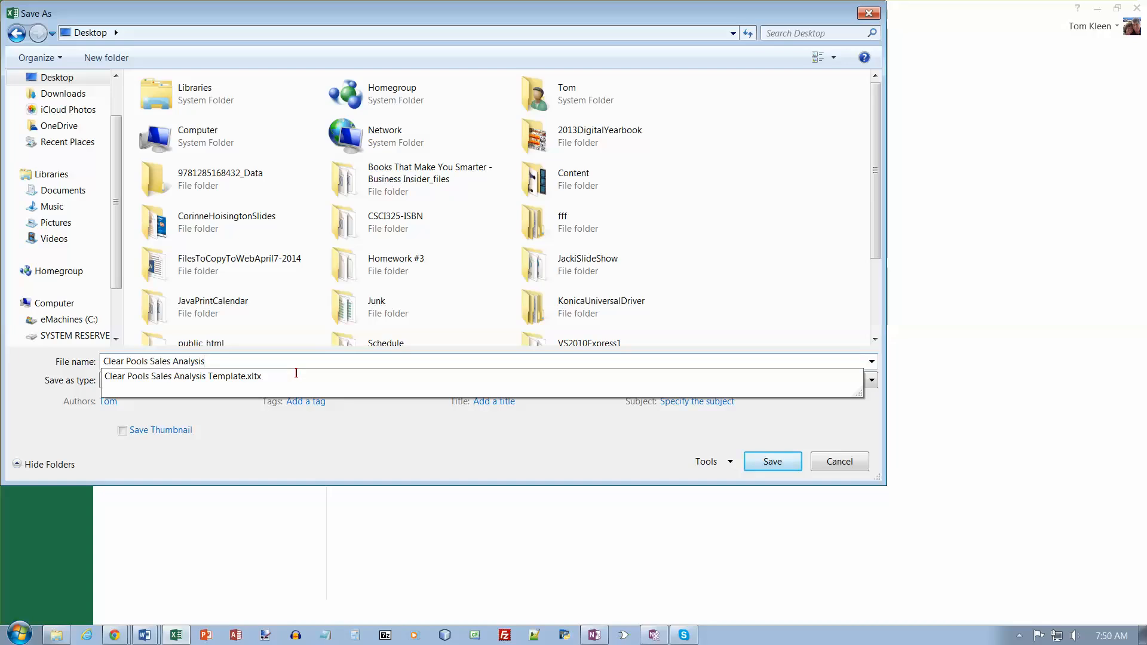
pyautogui.click(272, 365)
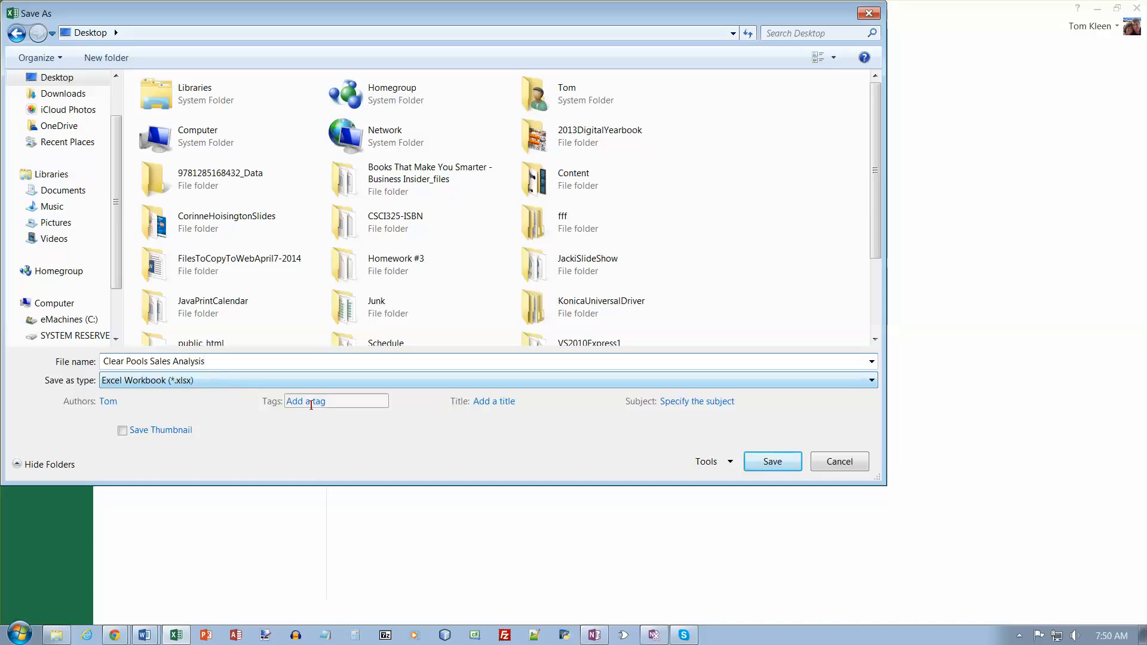
pyautogui.click(750, 469)
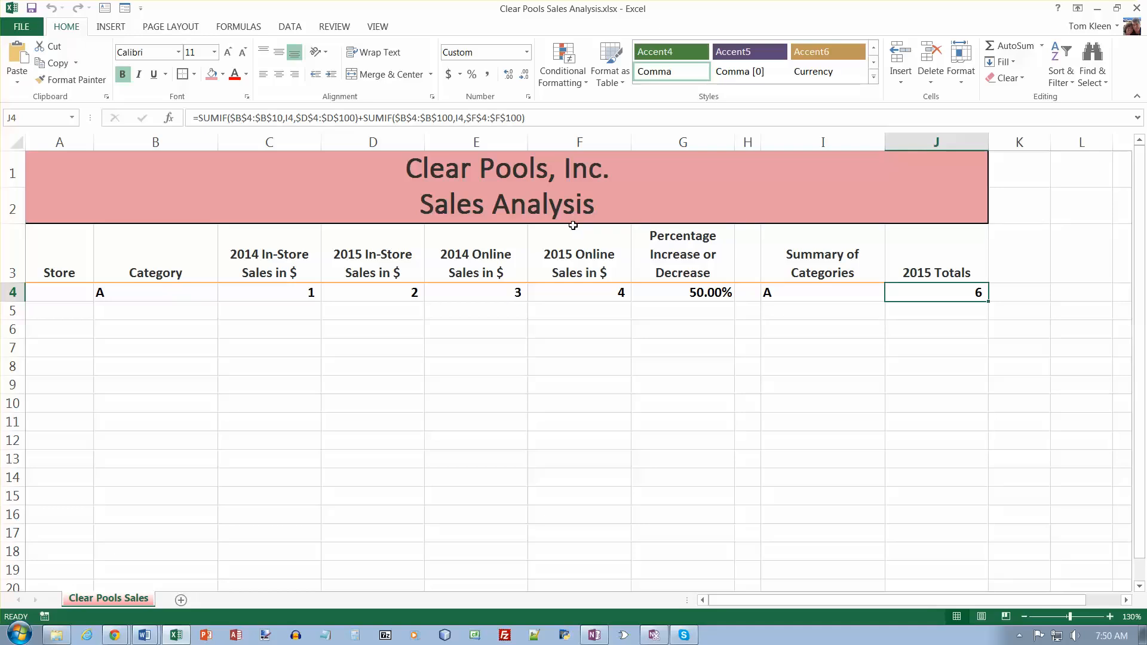
# - Start a text import at cell A4 using the file Clear Pools Store 10248 Sales Data.csv
pyautogui.click(74, 300)
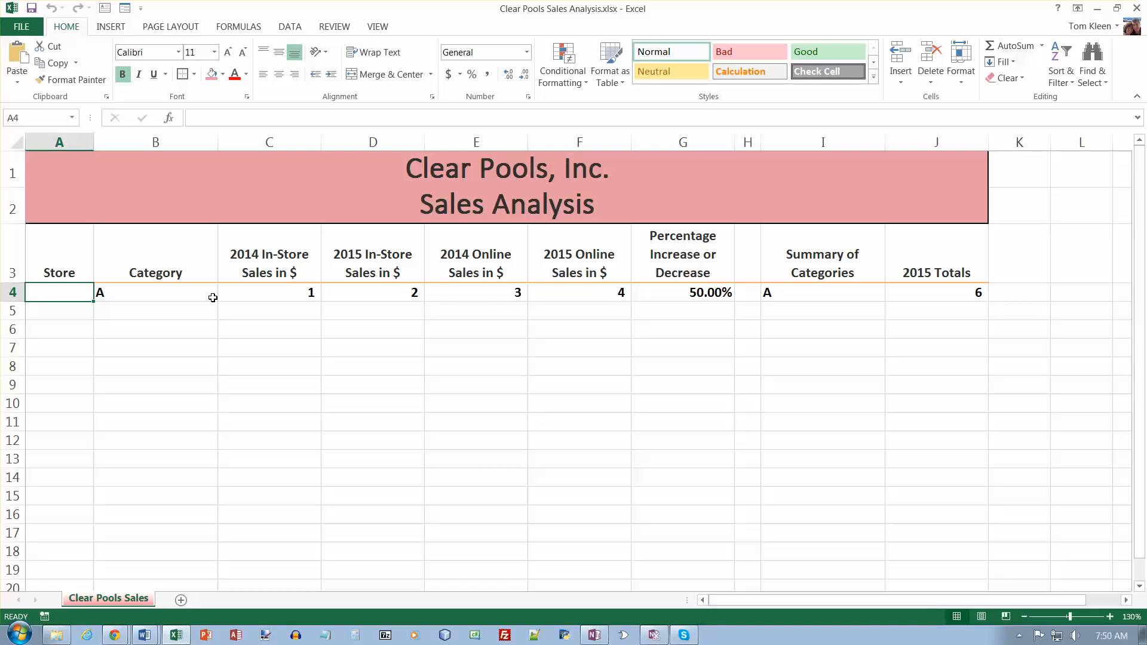
pyautogui.click(293, 27)
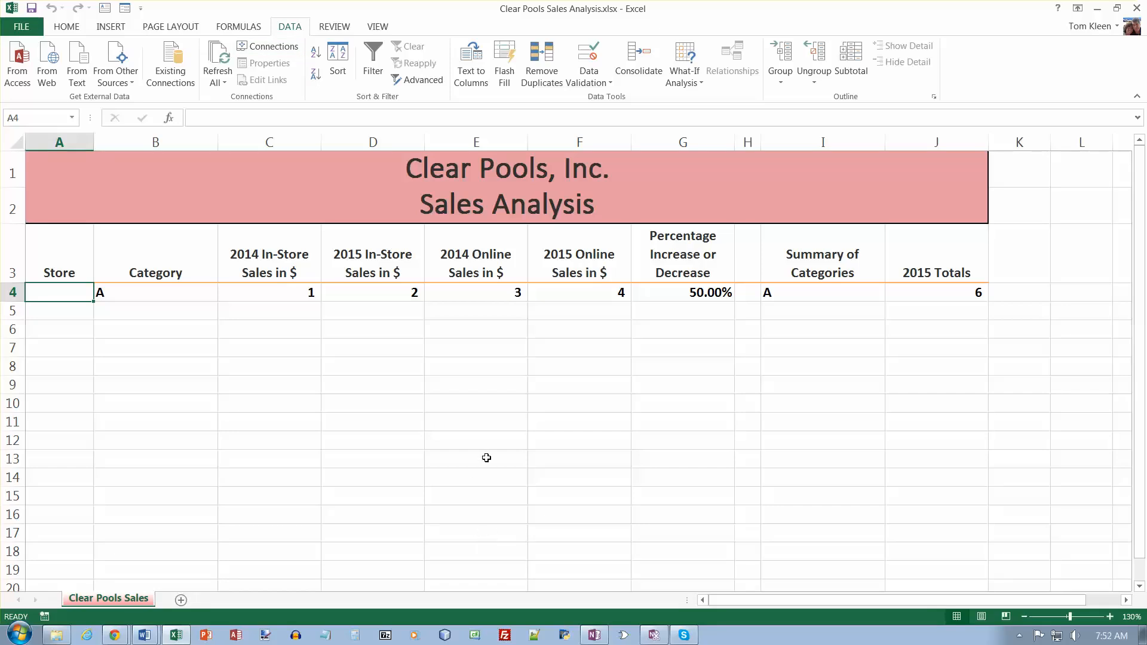
pyautogui.click(84, 70)
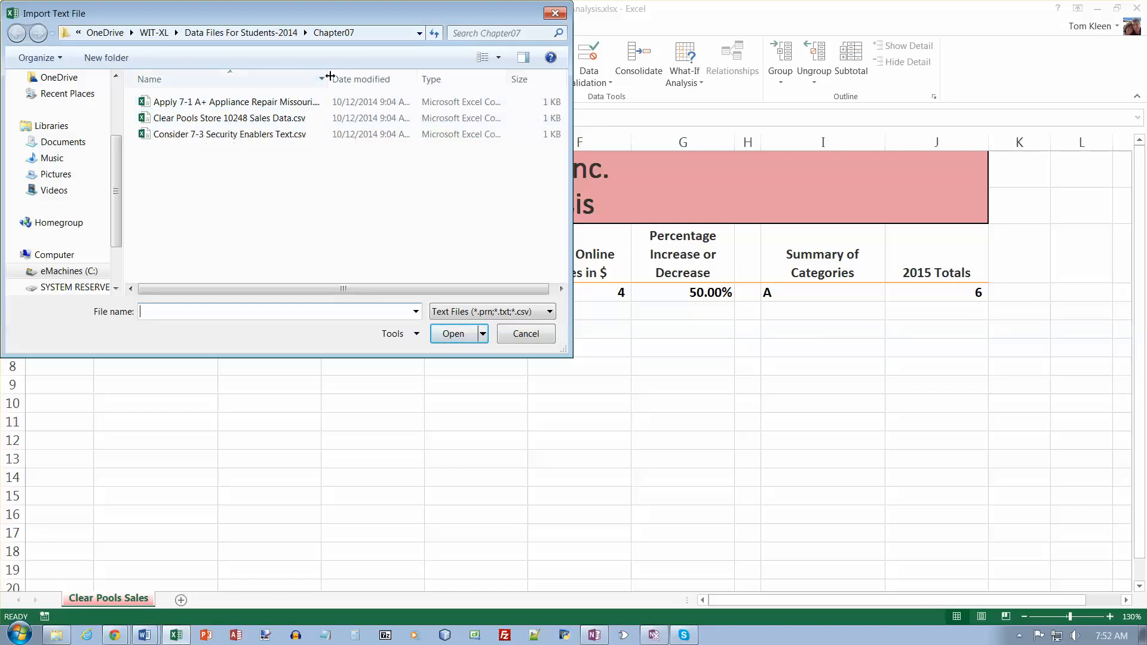
pyautogui.moveTo(328, 79); pyautogui.dragTo(360, 78)
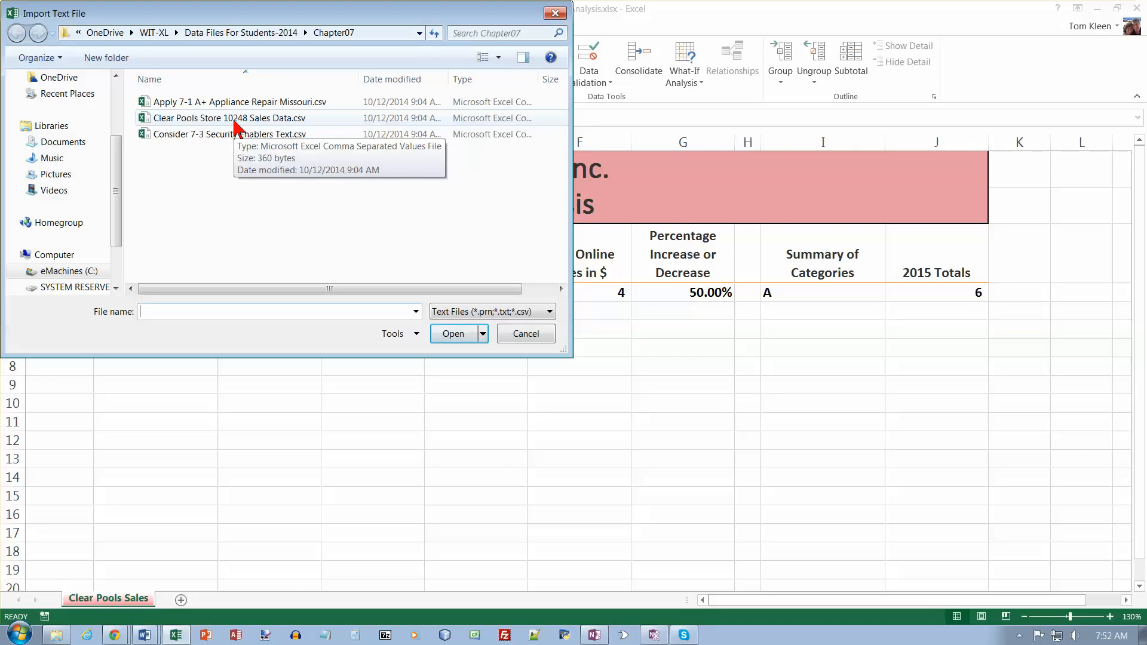
pyautogui.click(454, 335)
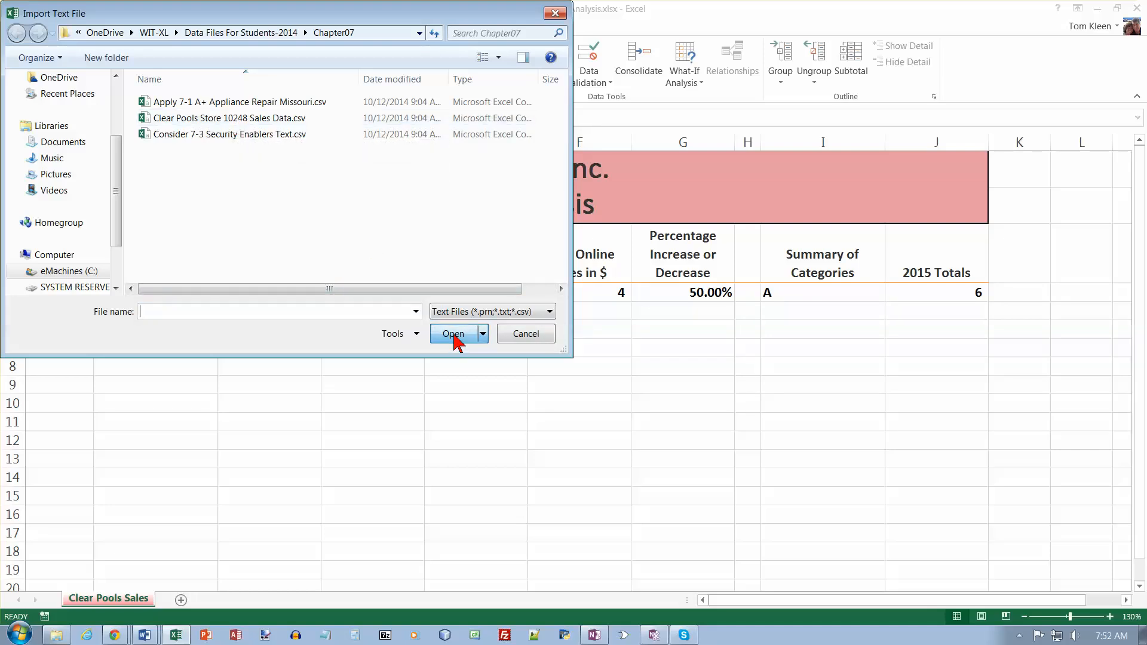
pyautogui.click(269, 119)
pyautogui.click(453, 334)
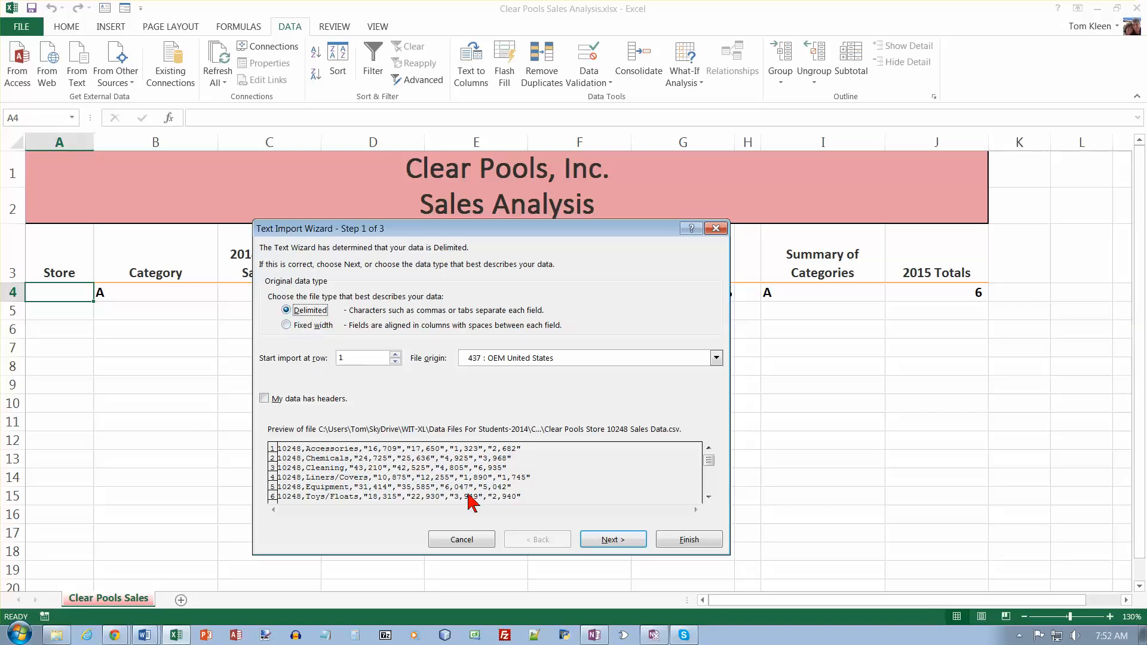
# - Import the text as delimited data, with comma instead of tab as the delimiter and the General column format
pyautogui.click(622, 543)
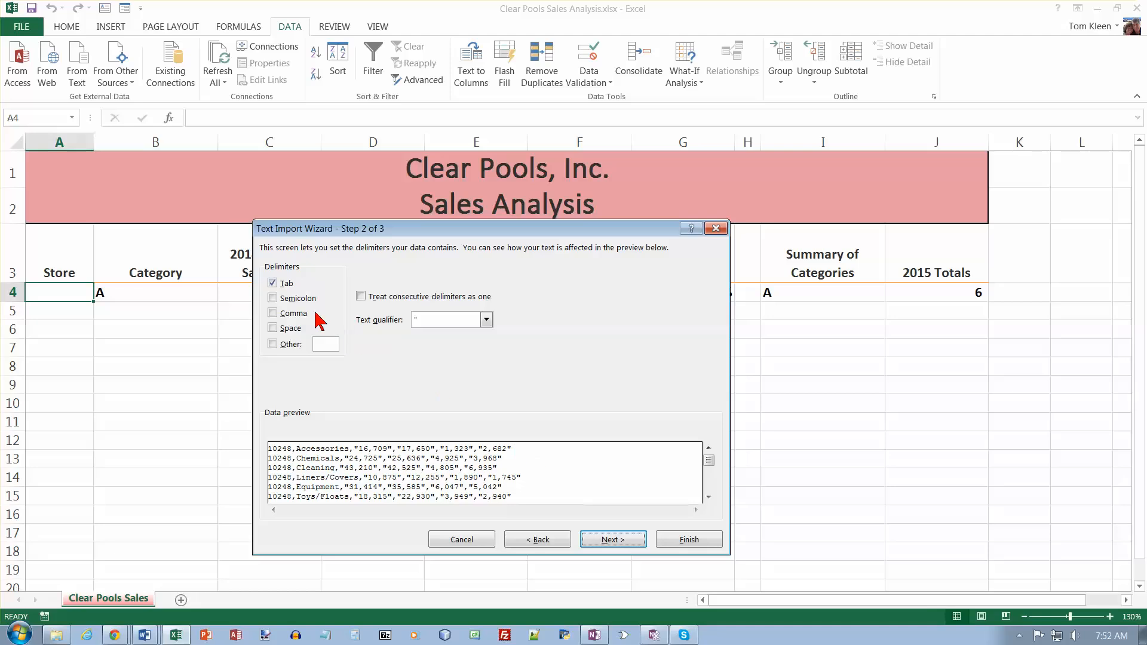
pyautogui.click(273, 283)
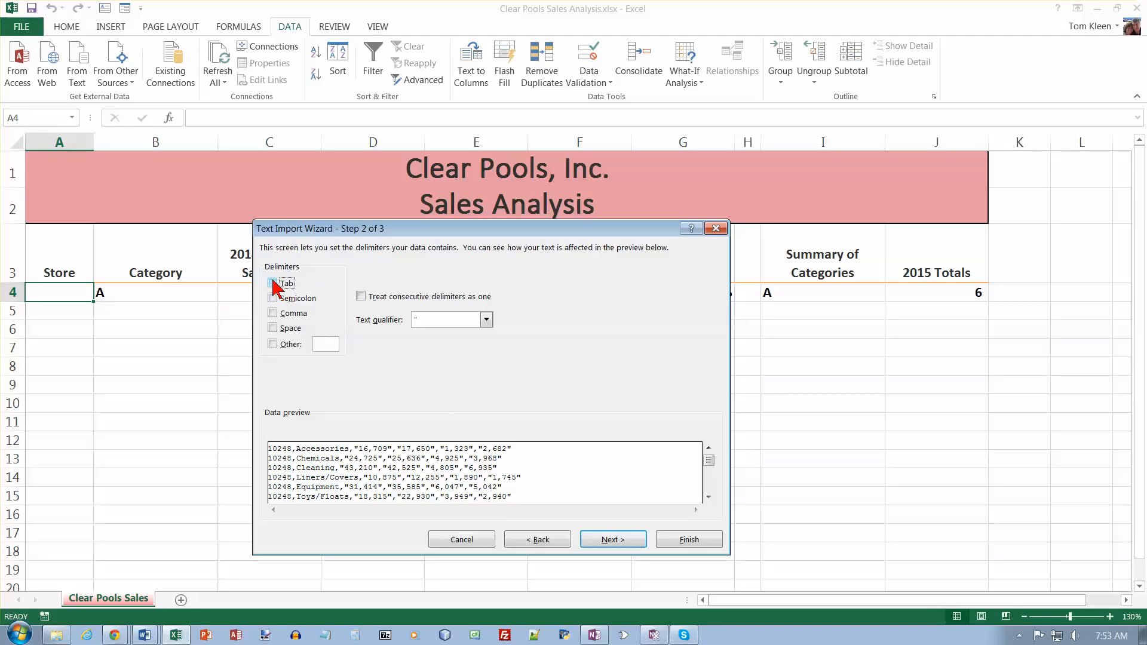
pyautogui.click(277, 315)
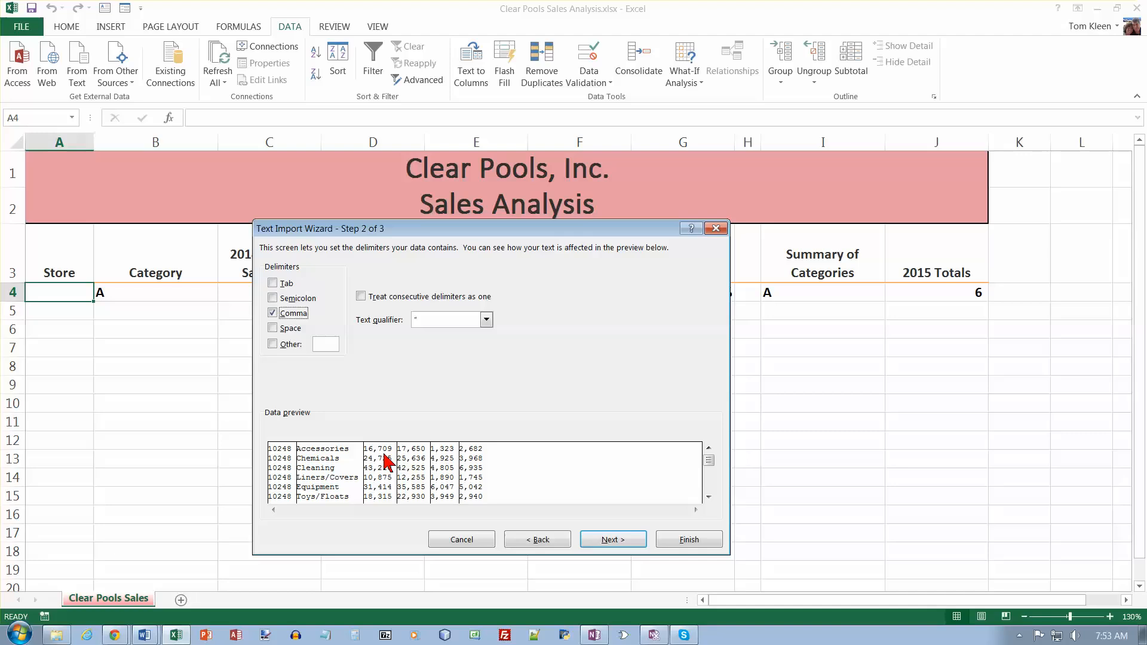
pyautogui.click(612, 542)
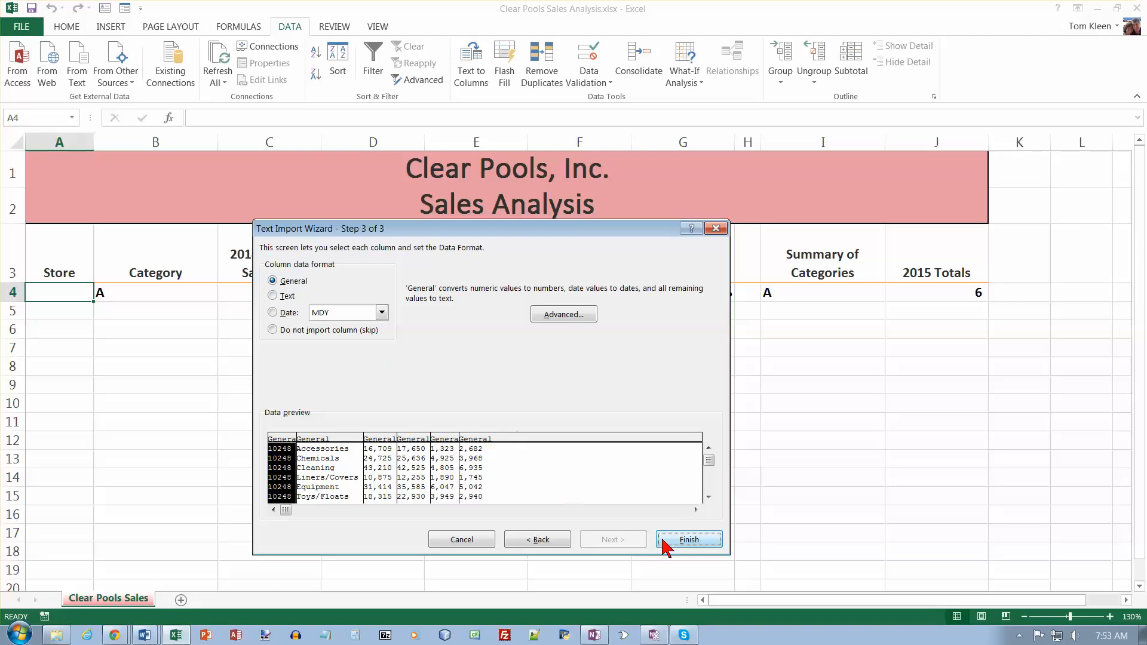
pyautogui.click(687, 539)
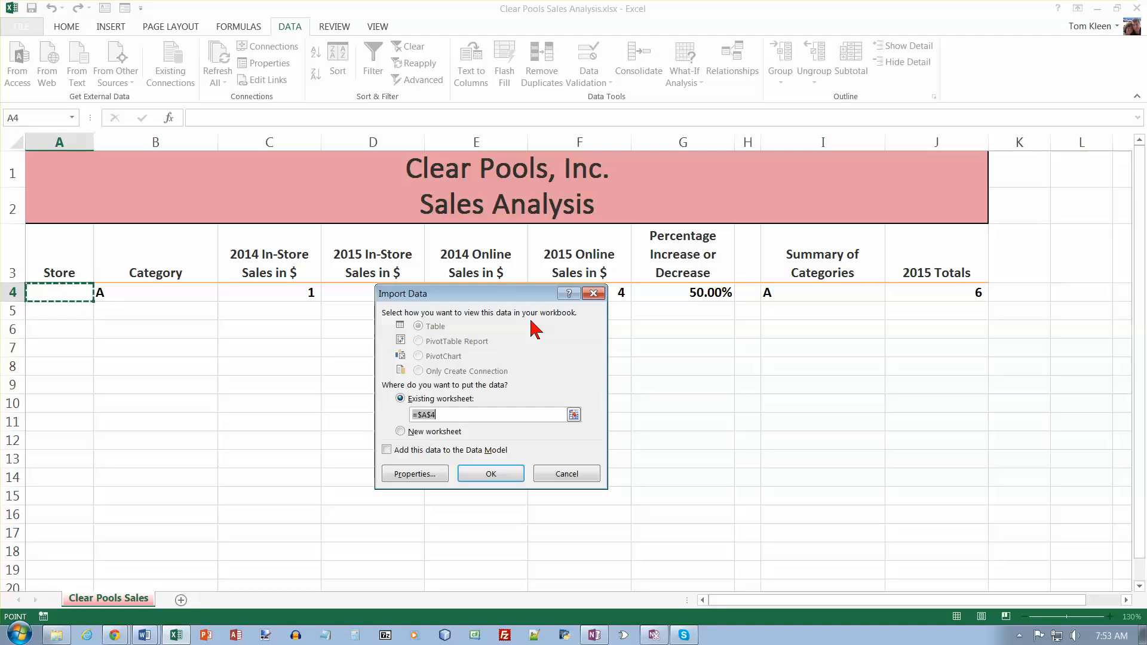
# - Turn off column width adjustment, set refreshes to overwrite existing cells and clear unused ones, and place the data at A4 of the existing worksheet
pyautogui.click(429, 476)
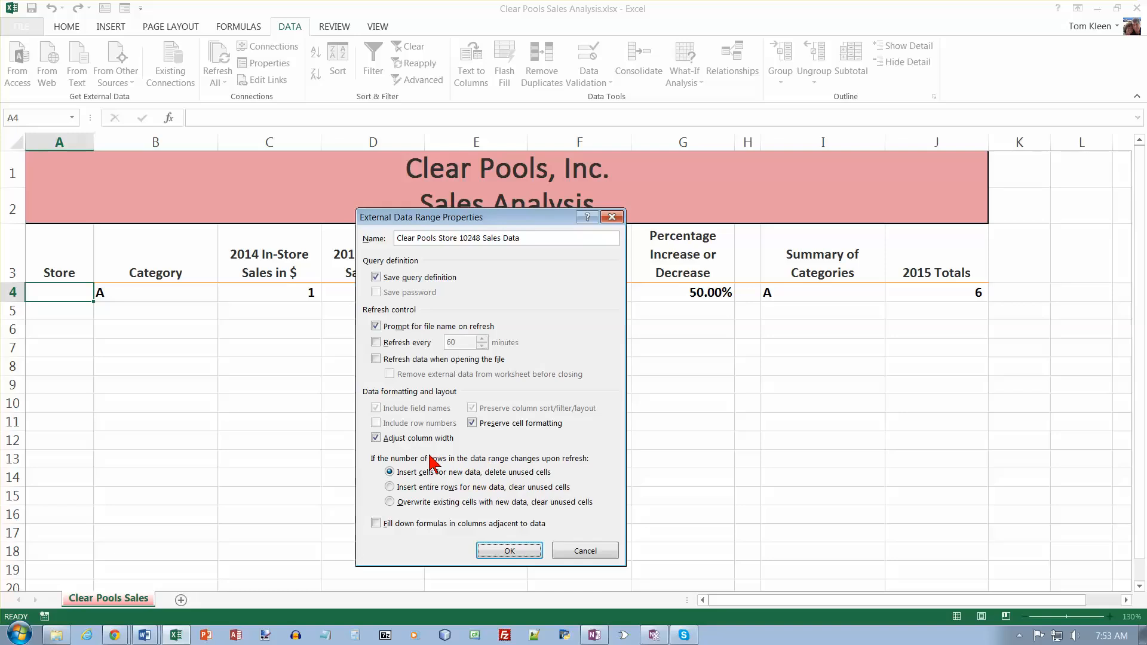
pyautogui.click(376, 438)
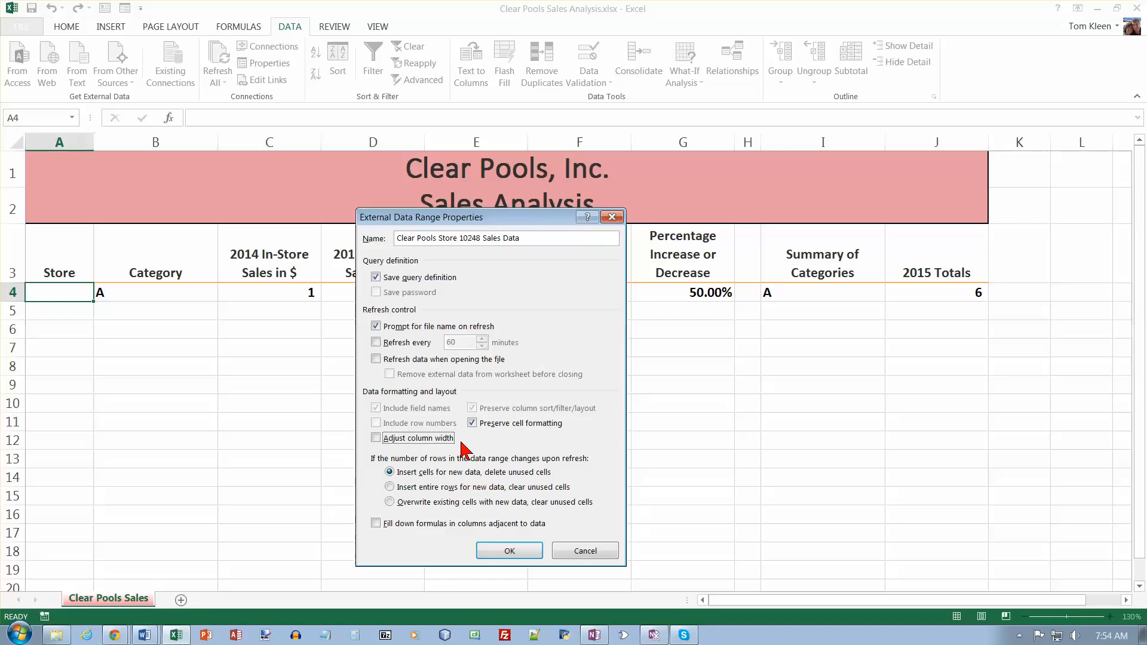
pyautogui.click(390, 502)
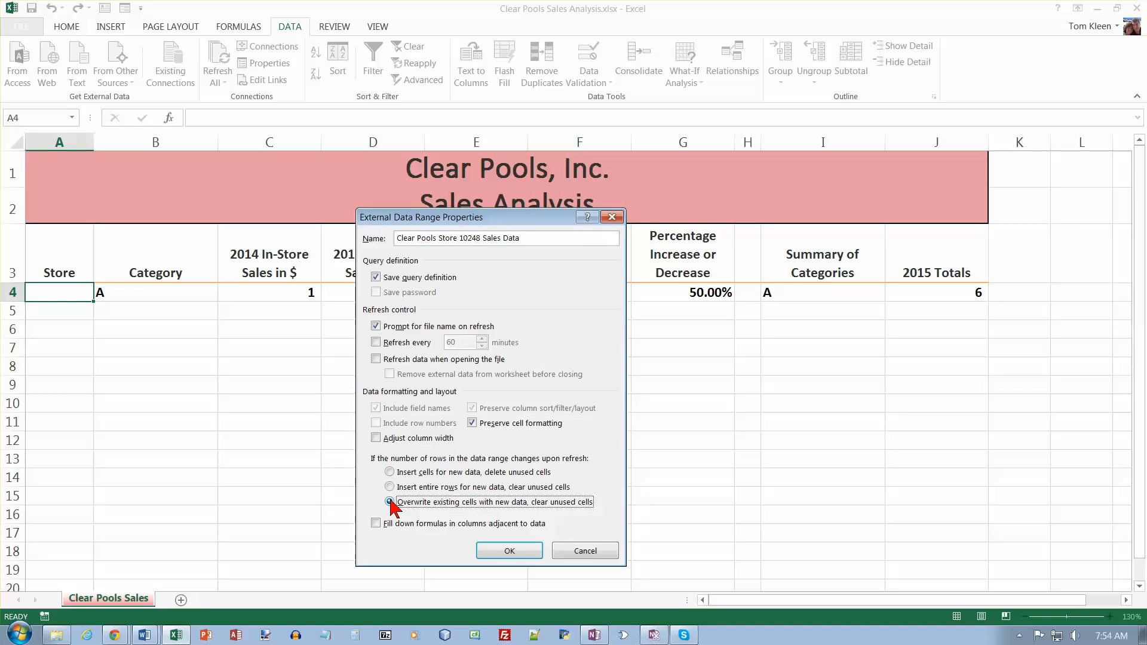
pyautogui.click(509, 550)
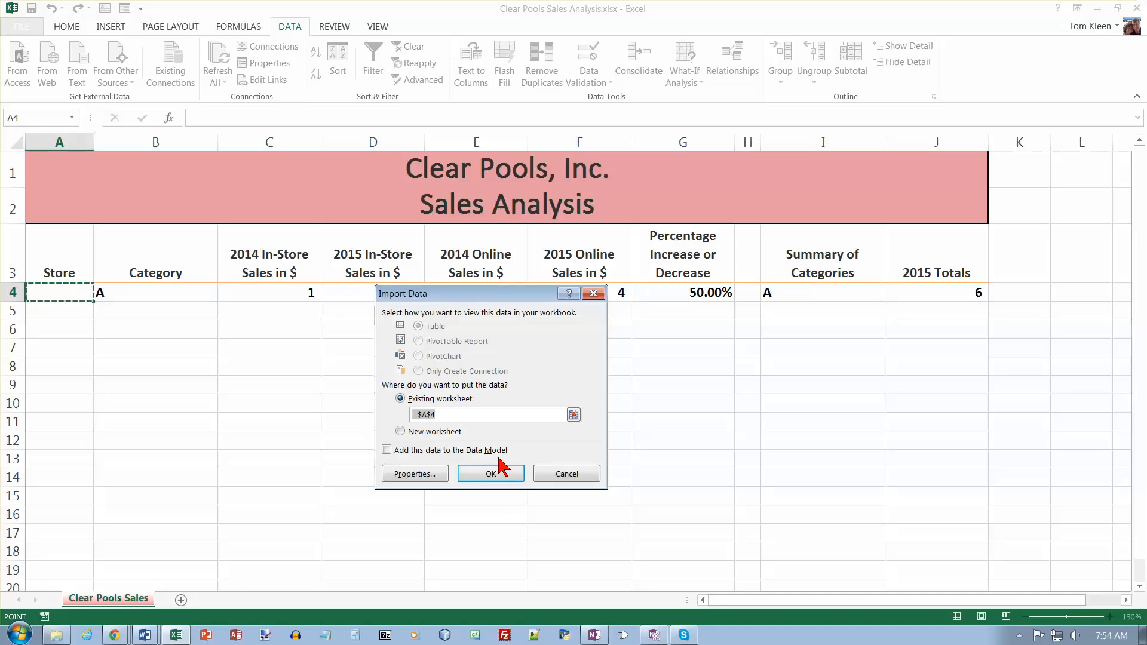
pyautogui.click(511, 479)
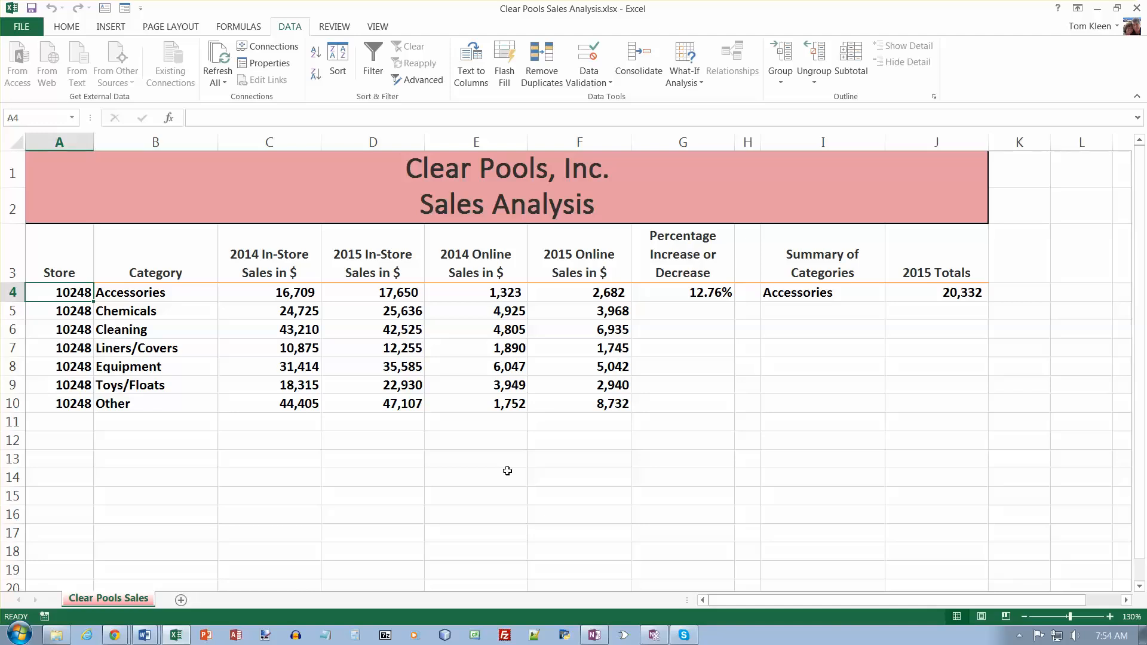
# - Copy the number formatting of cell C4 to the range C5:F10 with Format Painter
pyautogui.click(65, 30)
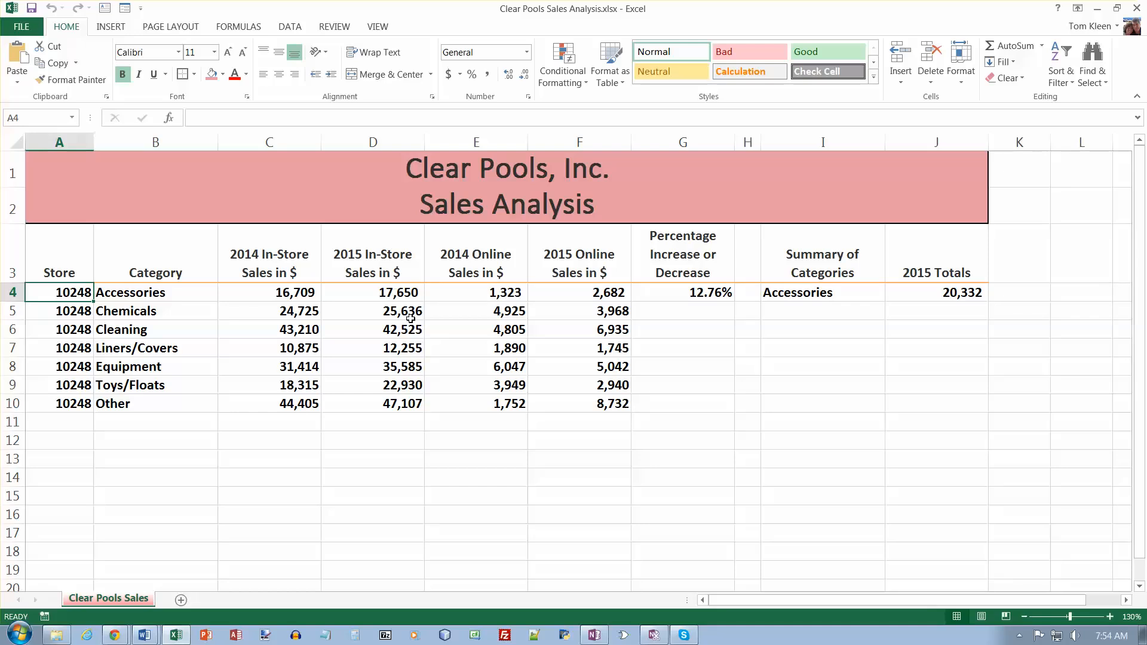
pyautogui.click(295, 292)
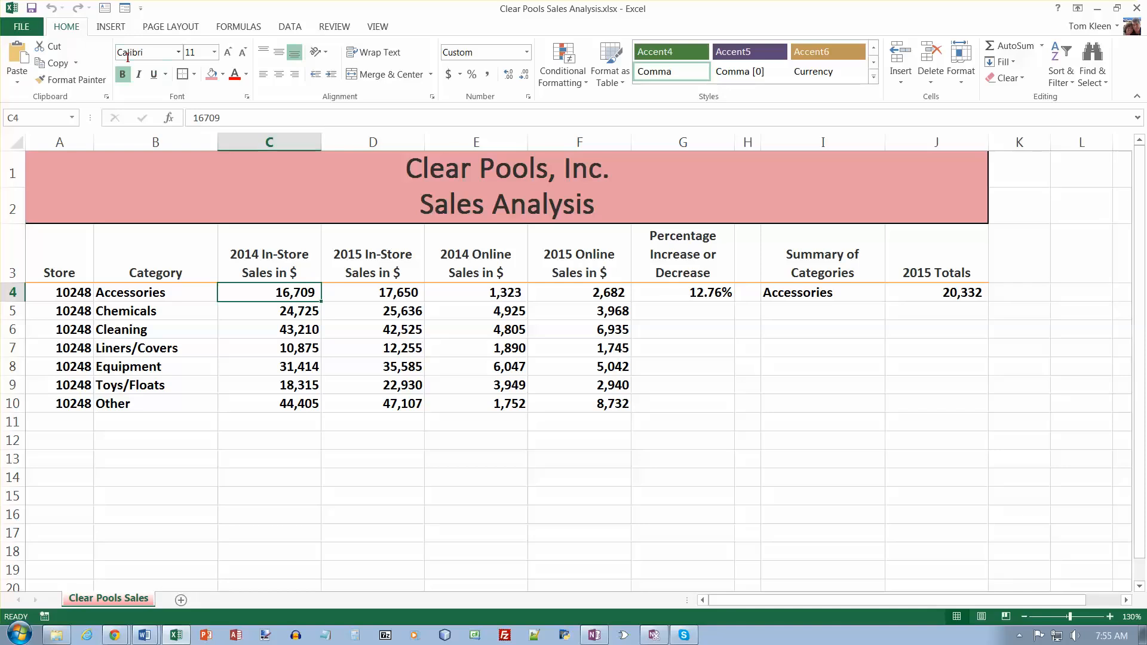
pyautogui.click(64, 85)
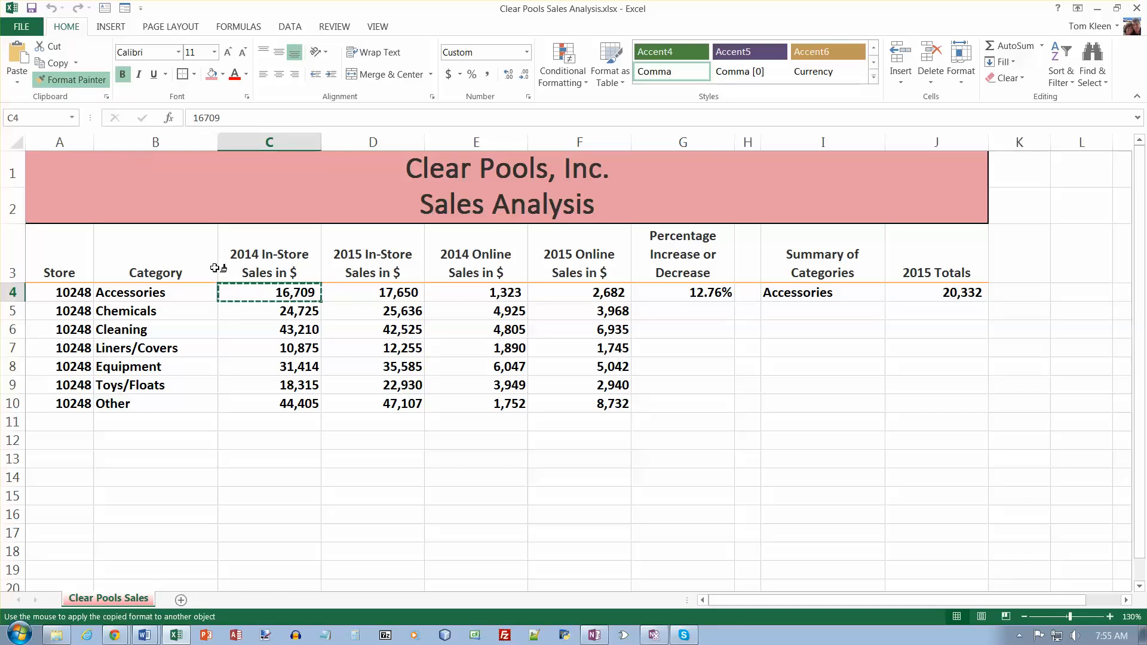
pyautogui.click(272, 313)
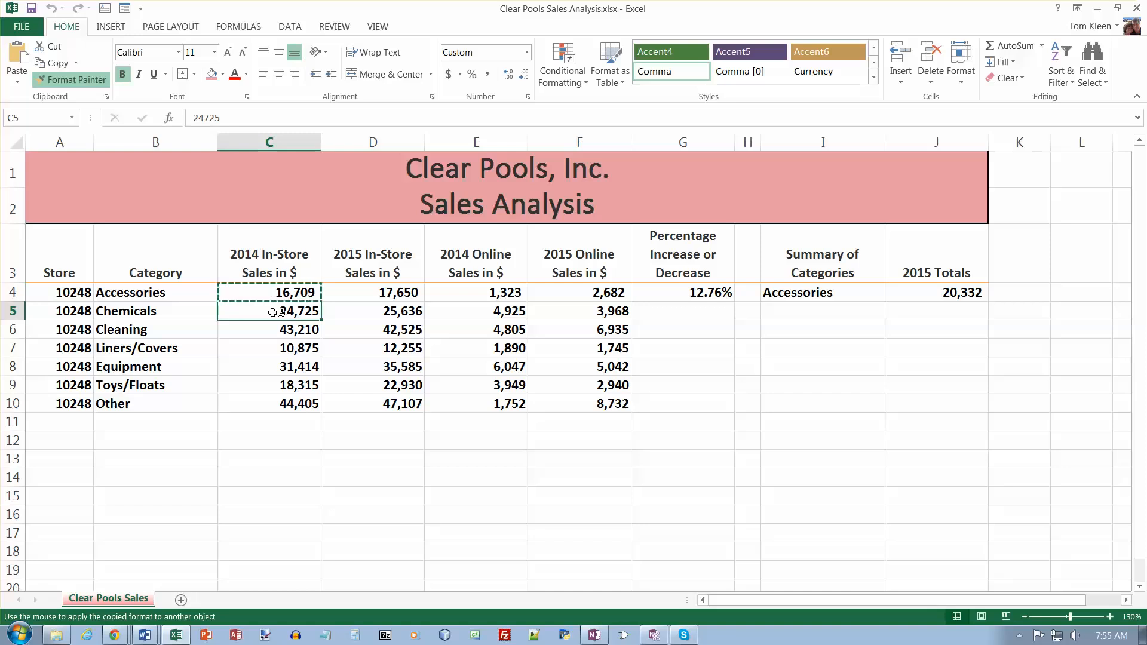
pyautogui.moveTo(273, 313); pyautogui.dragTo(590, 402)
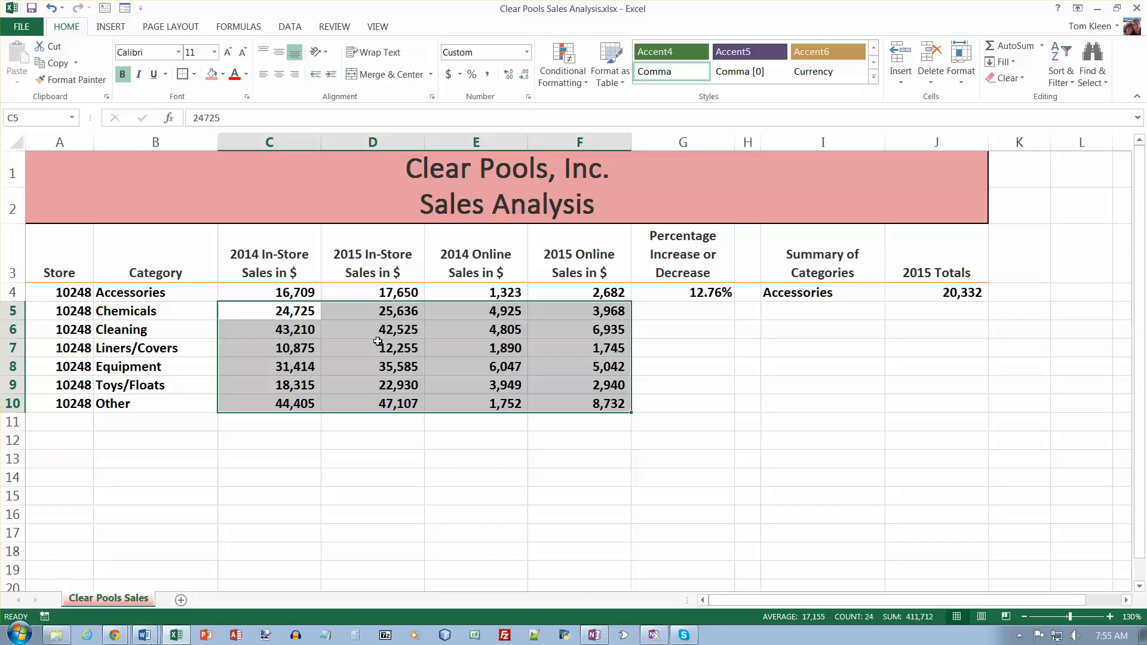
# - Import the Access database Clear Pools Store 27943 Sales Data.accdb as a table at cell A11 of the existing worksheet
pyautogui.click(73, 420)
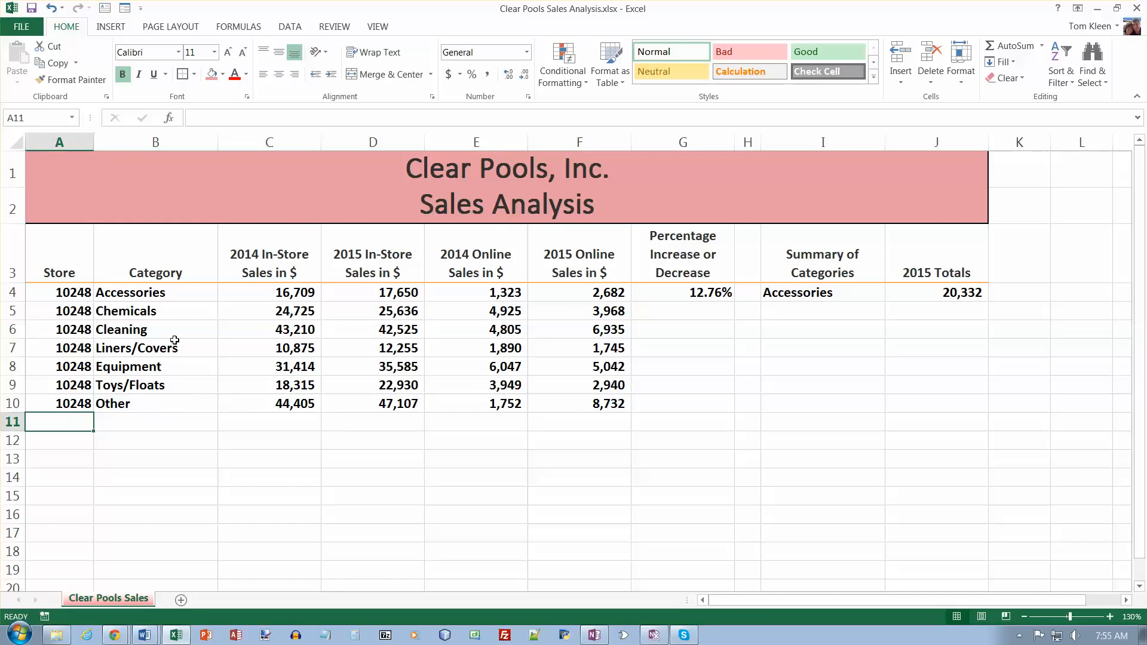
pyautogui.click(291, 28)
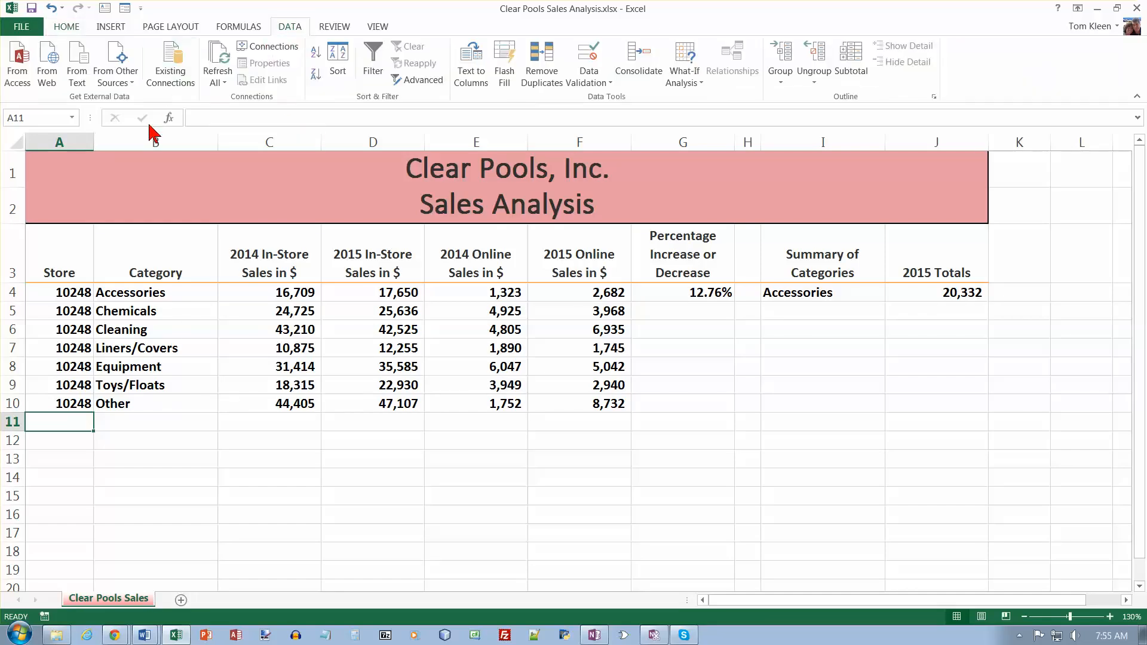
pyautogui.click(20, 78)
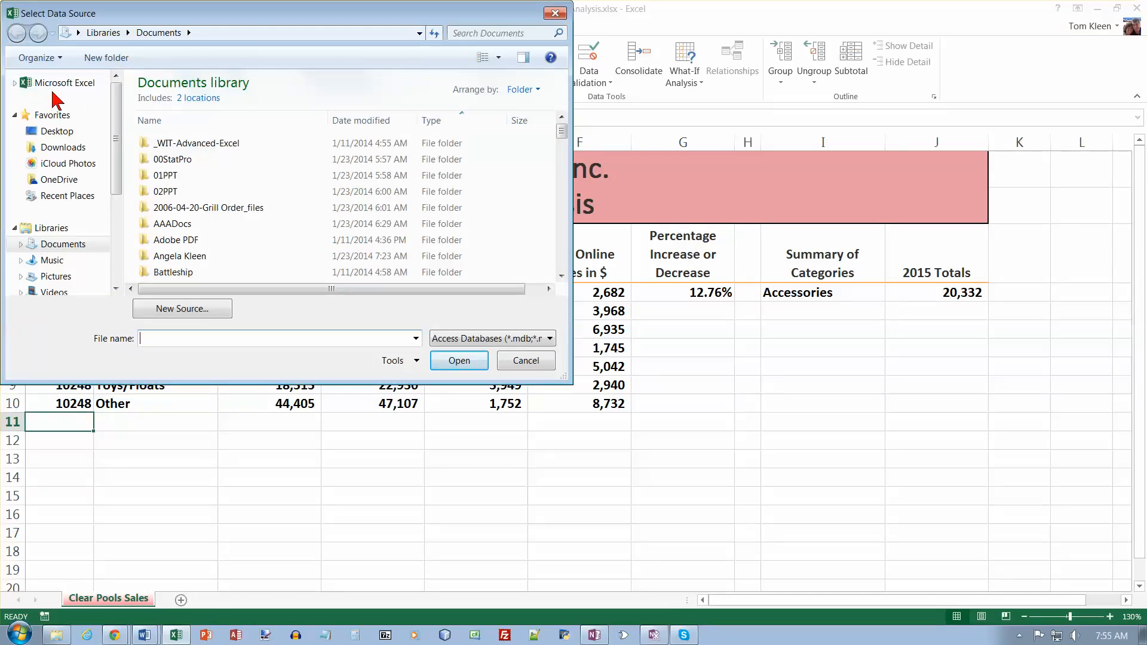
pyautogui.click(60, 180)
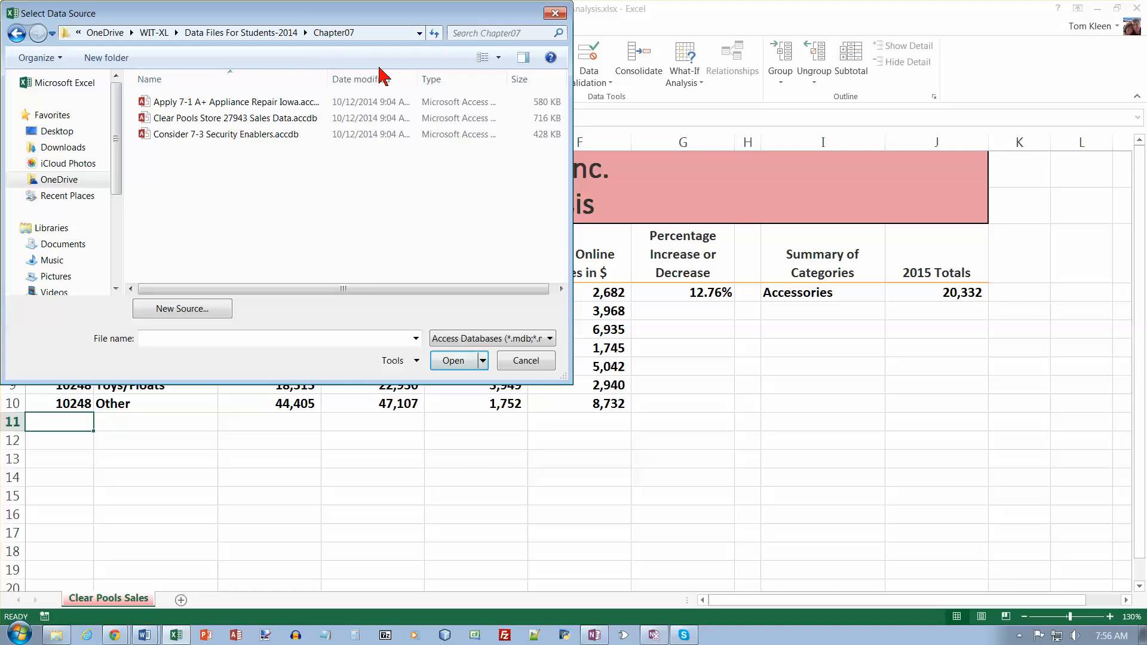
pyautogui.moveTo(328, 77); pyautogui.dragTo(346, 77)
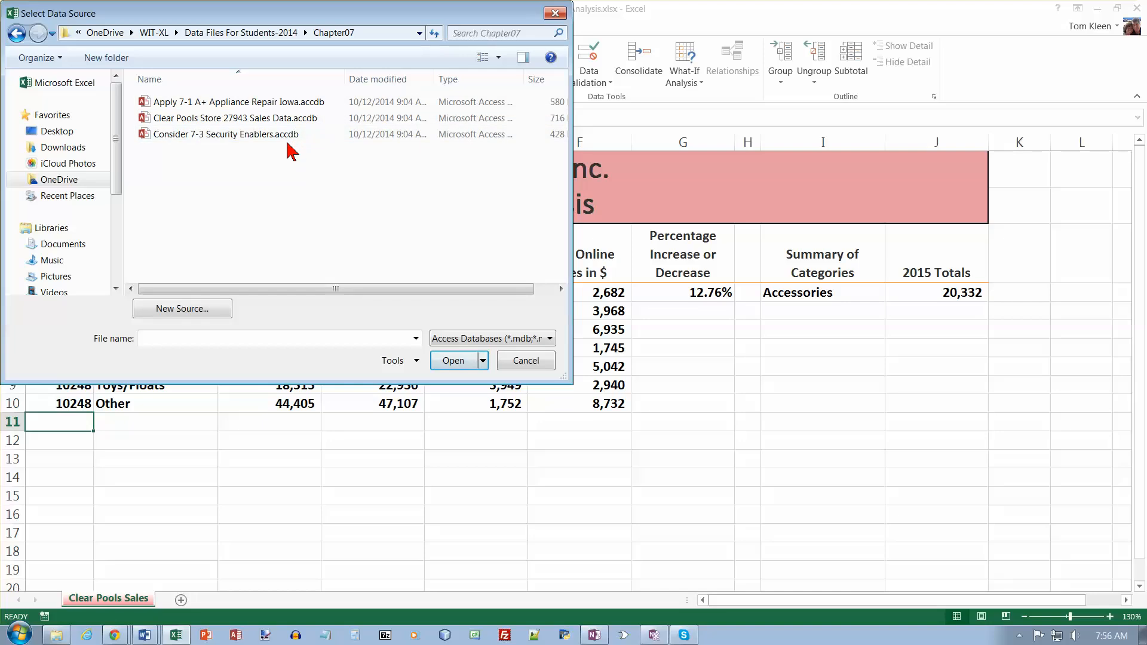
pyautogui.click(236, 121)
pyautogui.click(451, 361)
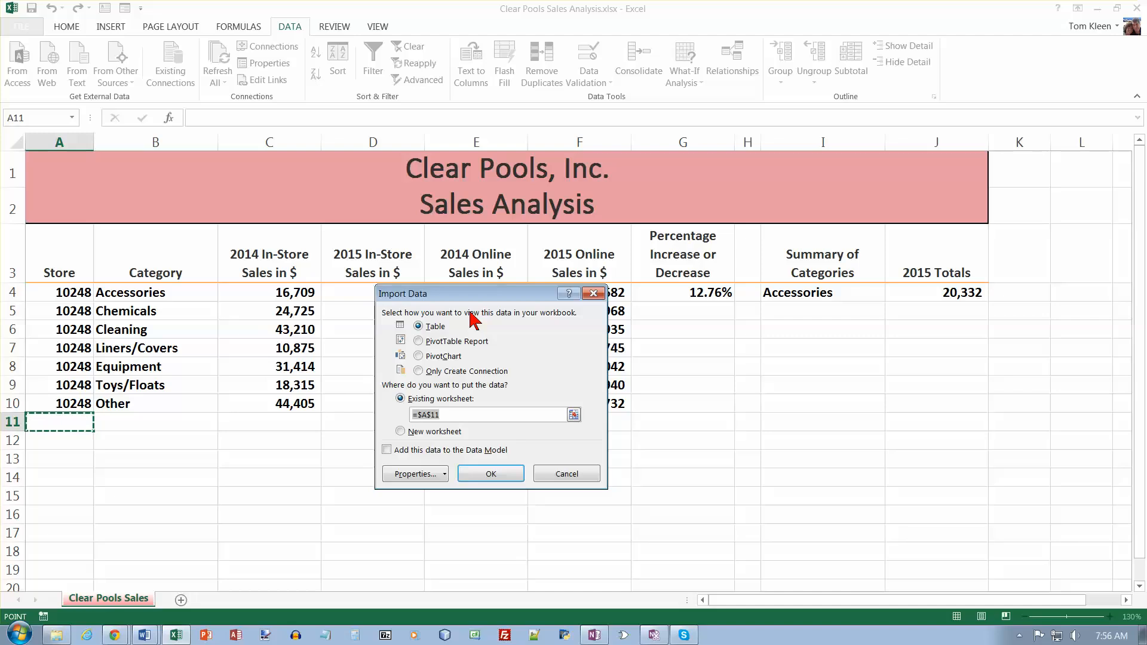
pyautogui.click(488, 474)
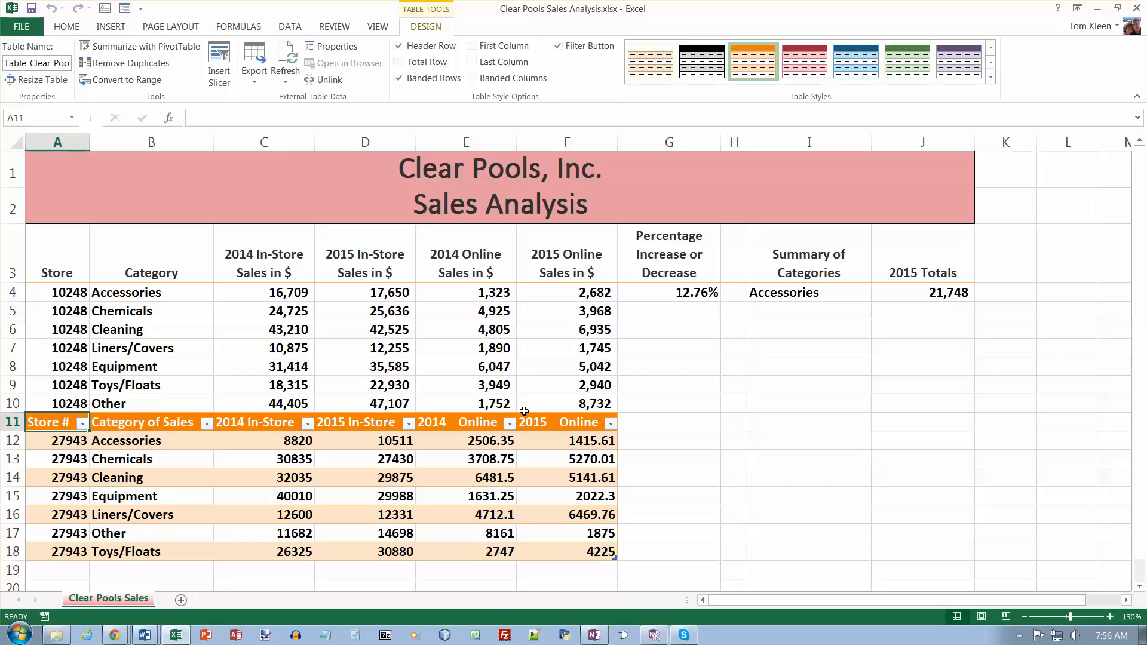
# - Convert the imported store 27943 table to a normal range and delete its header row, row 11
pyautogui.click(53, 423)
pyautogui.rightClick(51, 422)
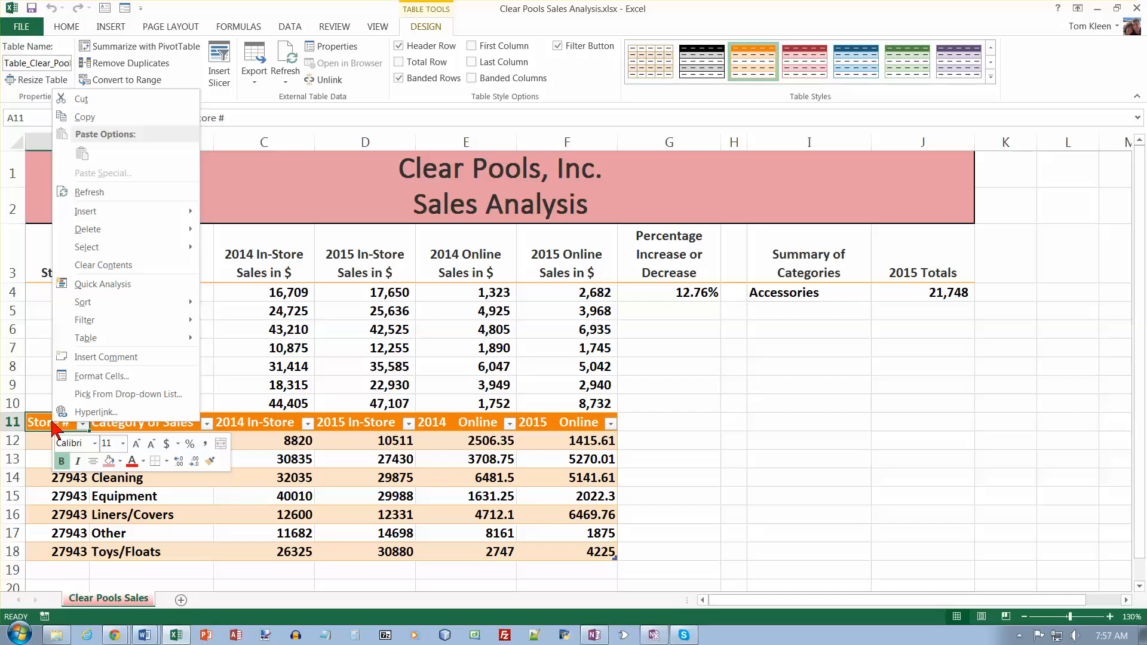
pyautogui.moveTo(121, 347)
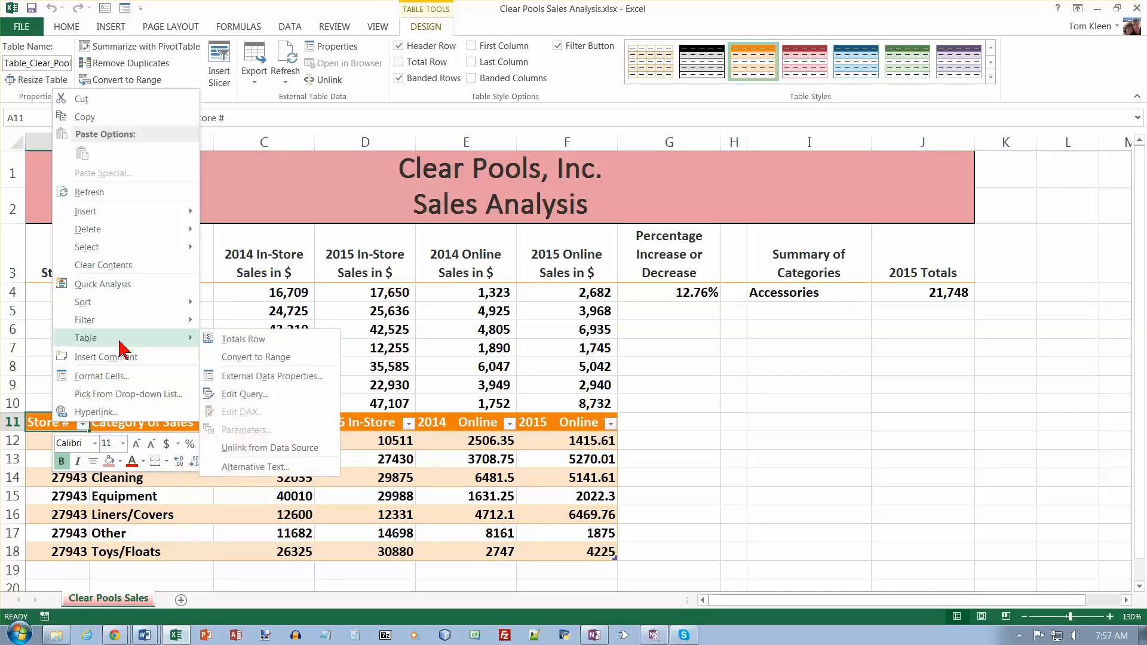
pyautogui.click(237, 359)
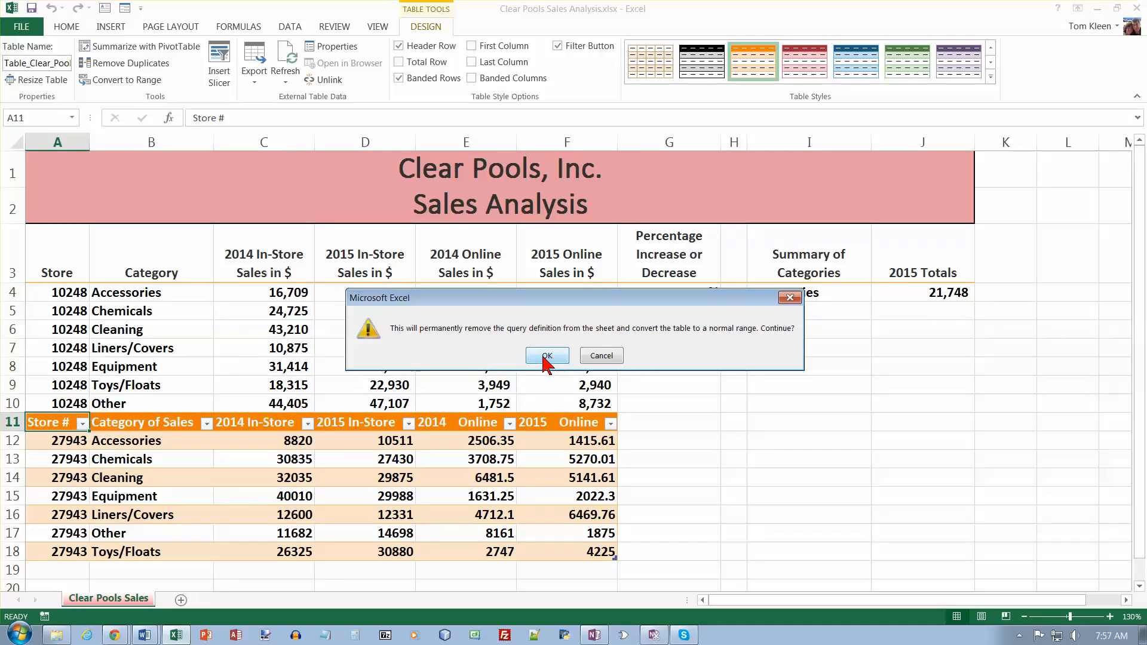
pyautogui.click(544, 357)
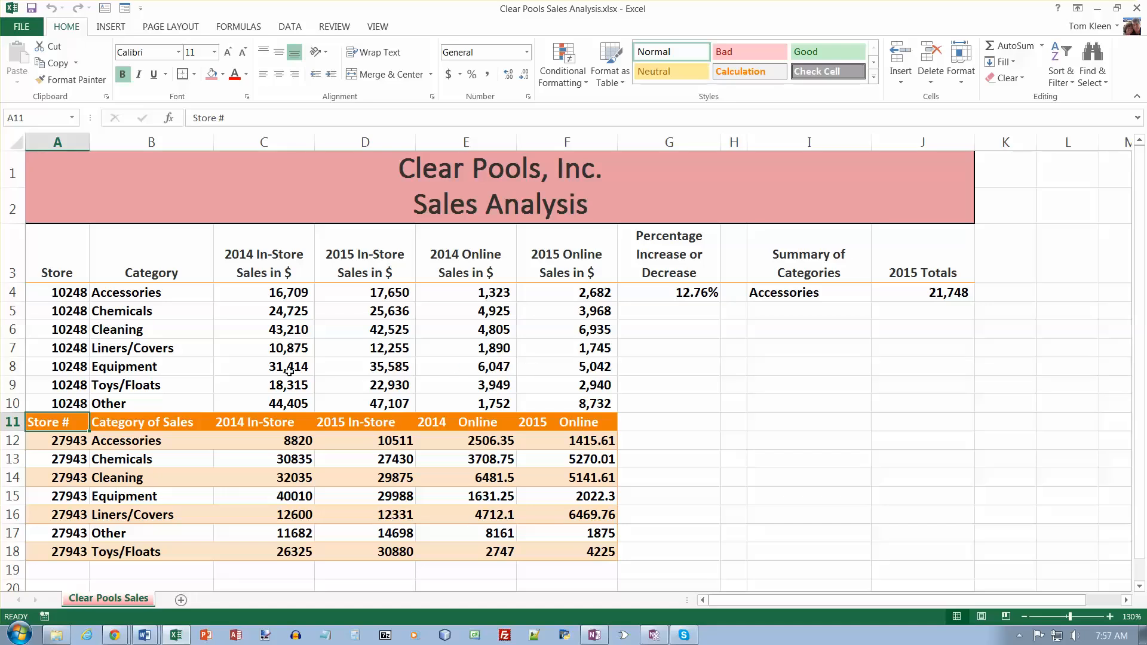
pyautogui.rightClick(10, 421)
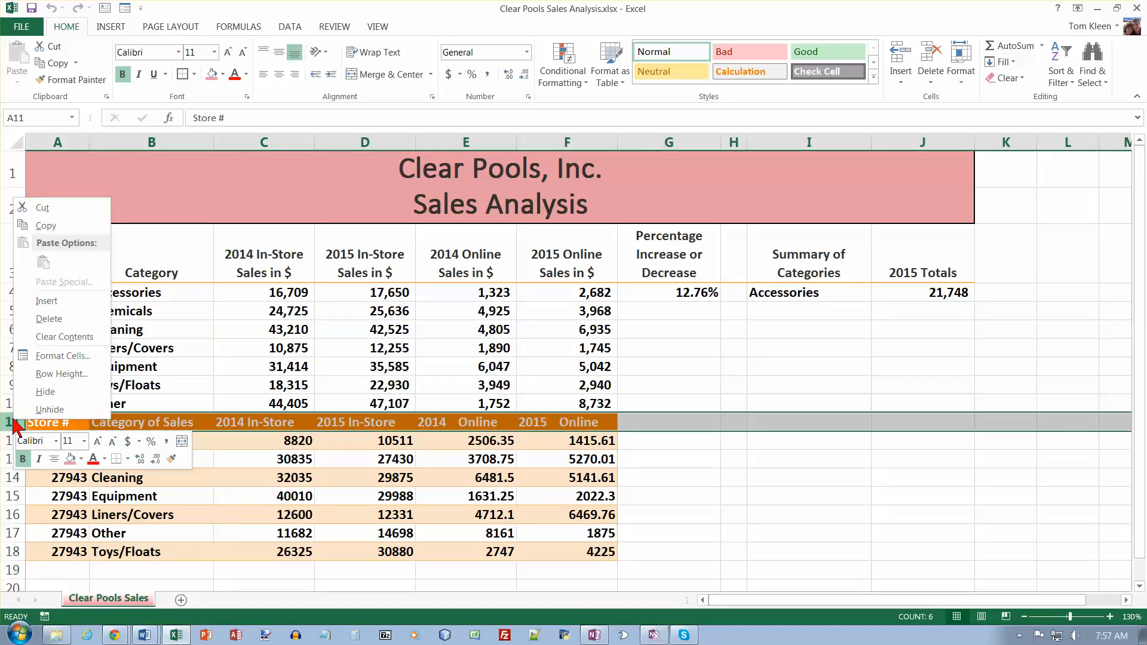
pyautogui.click(60, 320)
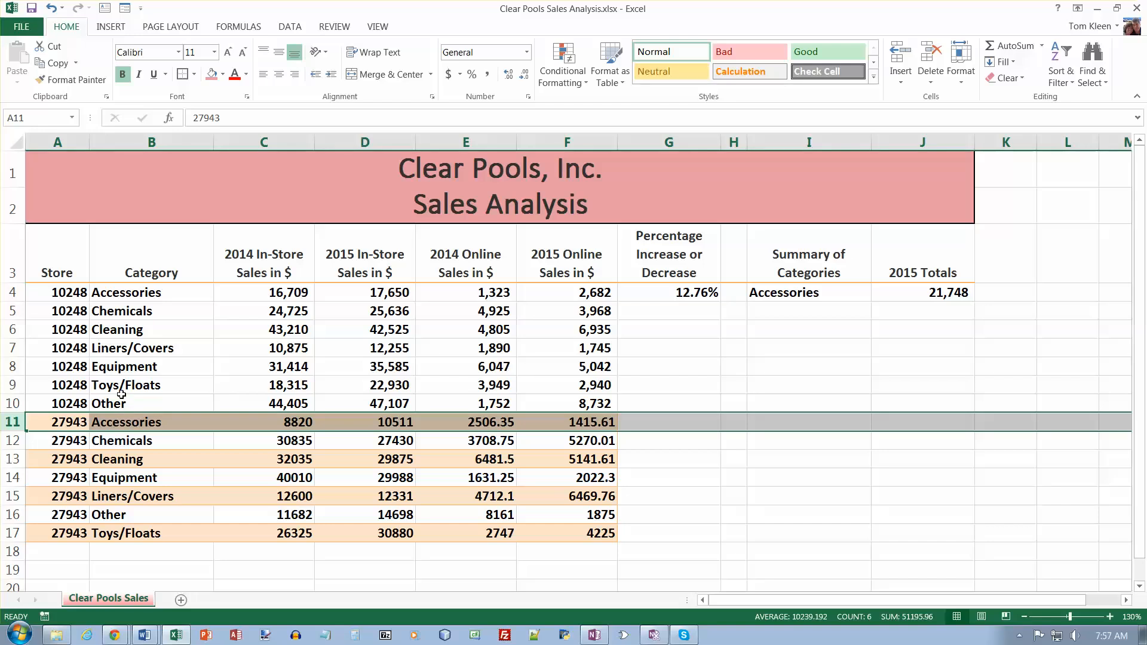
# - Copy the formatting of A10:F10 to the range A11:F17 with Format Painter
pyautogui.moveTo(84, 403); pyautogui.dragTo(549, 405)
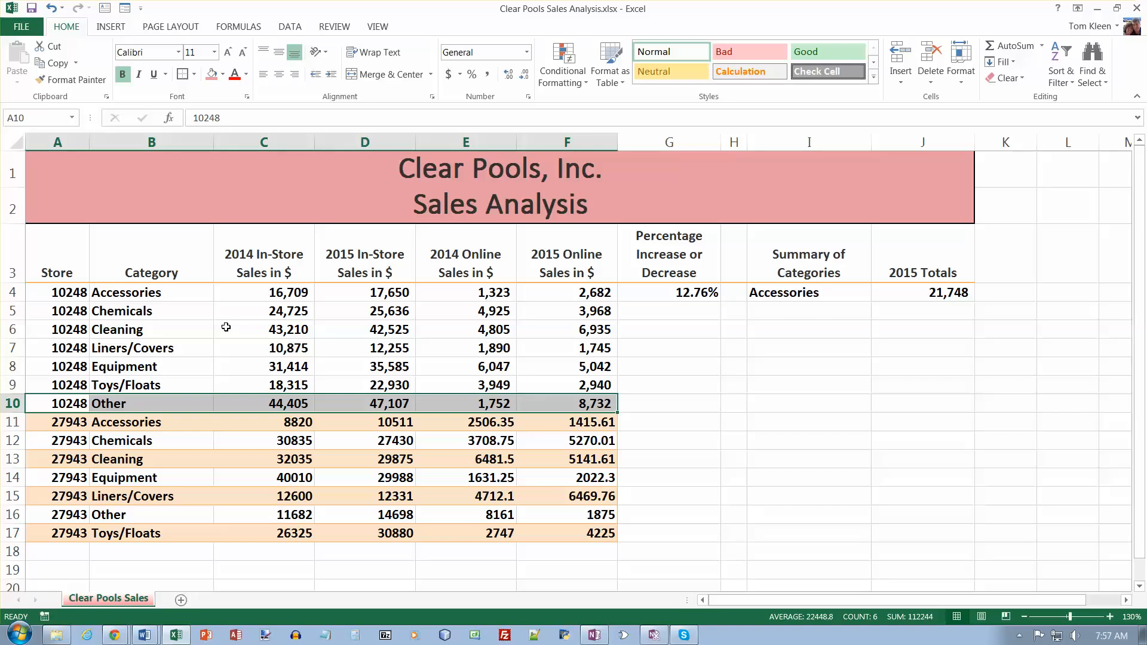
pyautogui.click(71, 80)
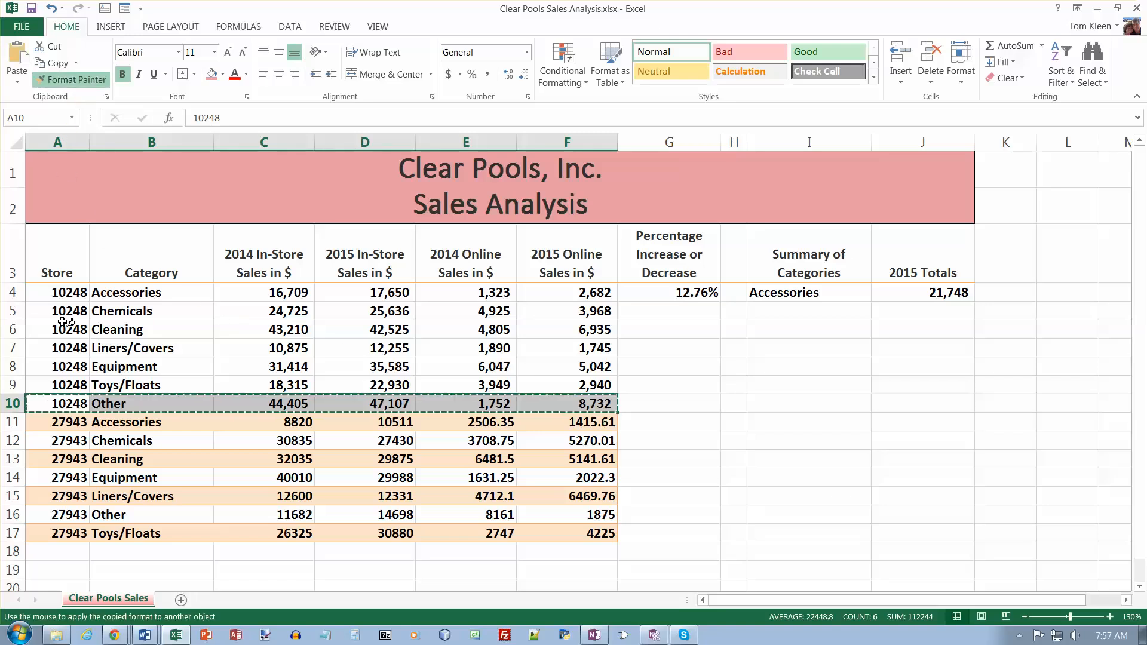
pyautogui.moveTo(60, 421)
pyautogui.mouseDown()
pyautogui.moveTo(287, 442)
pyautogui.moveTo(592, 518)
pyautogui.moveTo(591, 533)
pyautogui.mouseUp()
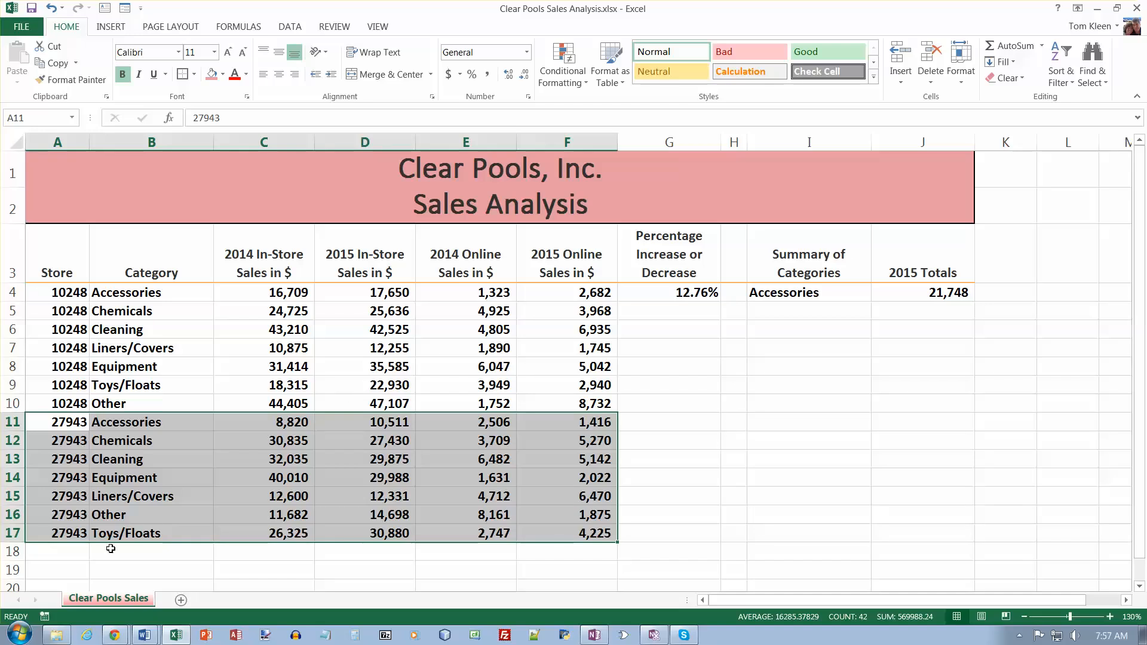
# - Start a web query at cell A18 and load the web page clear pools store 33607 Sales Data.htm from the user's desktop folder
pyautogui.click(75, 554)
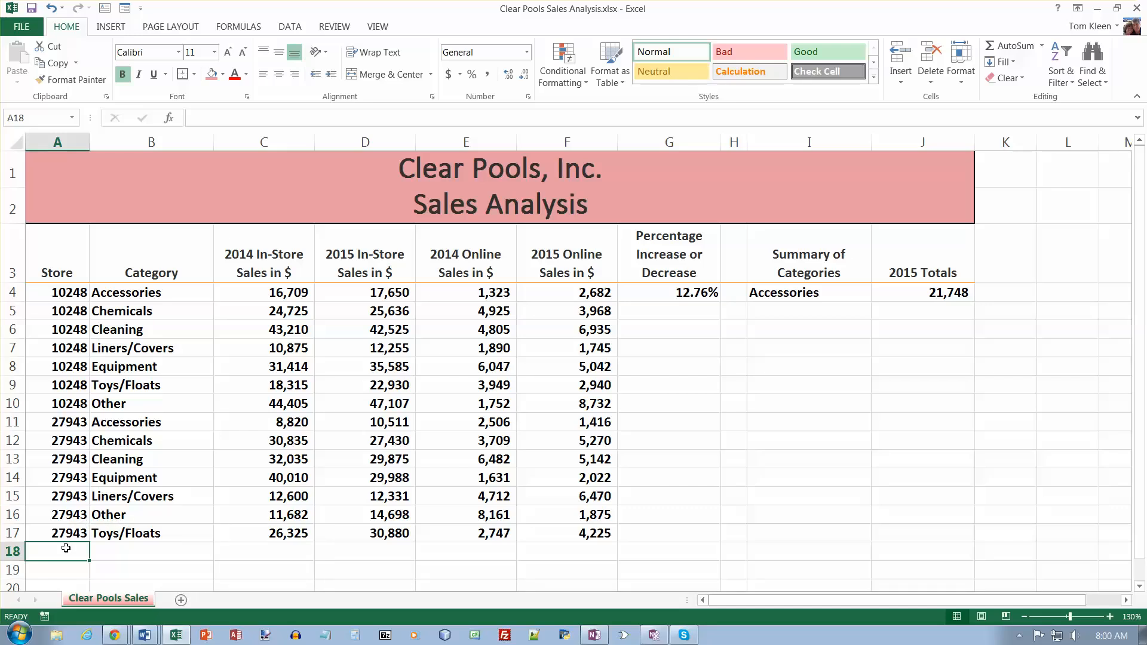
pyautogui.click(290, 26)
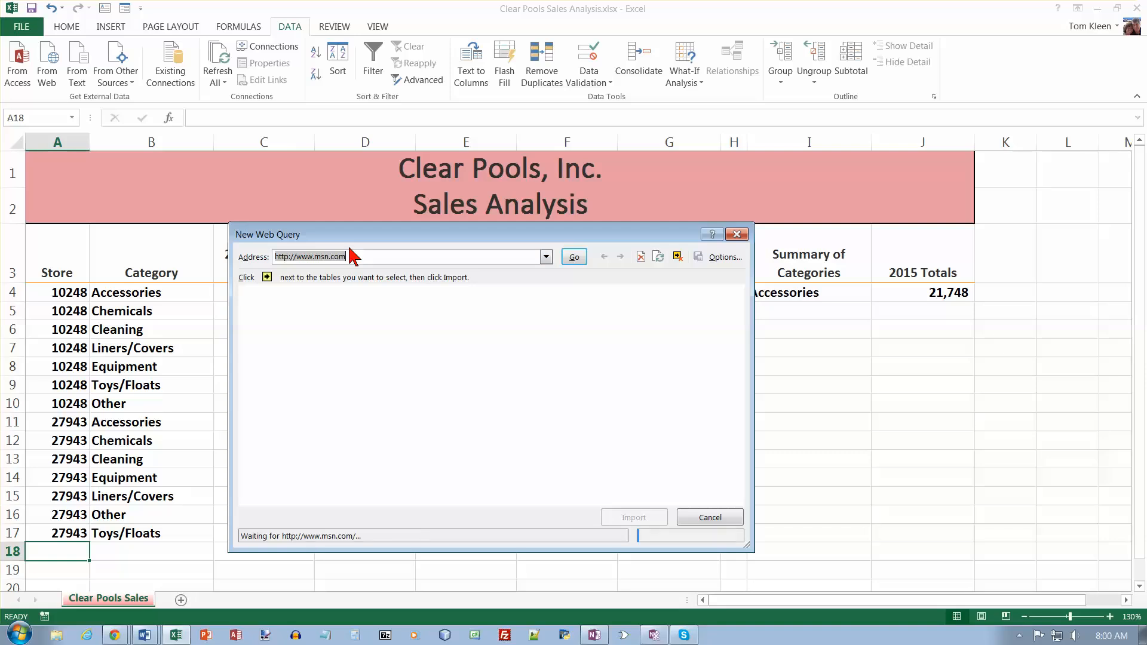
pyautogui.press('BackSpace')
pyautogui.write('c')
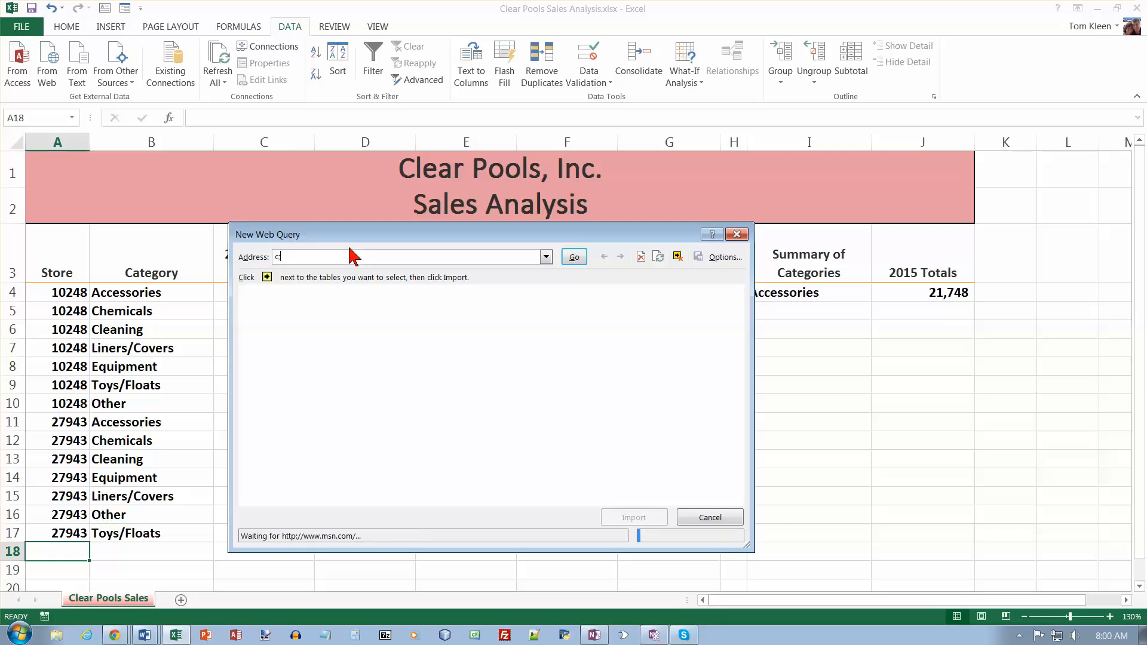
pyautogui.write(':\\')
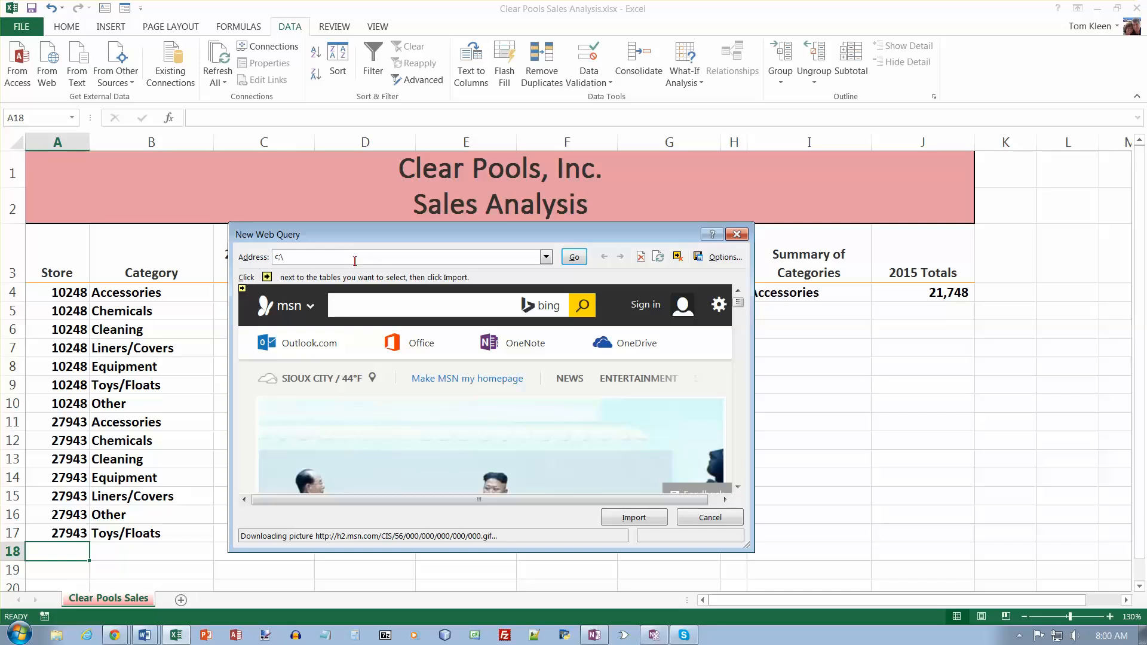
pyautogui.click(354, 261)
pyautogui.write('c:\\users')
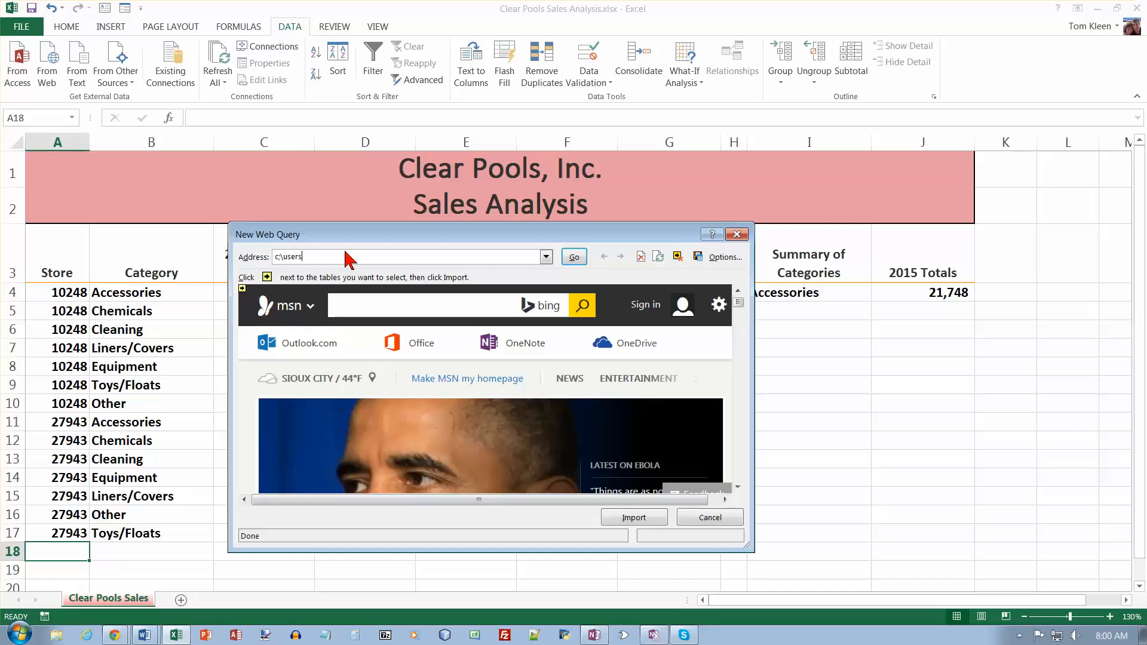
pyautogui.write('\\')
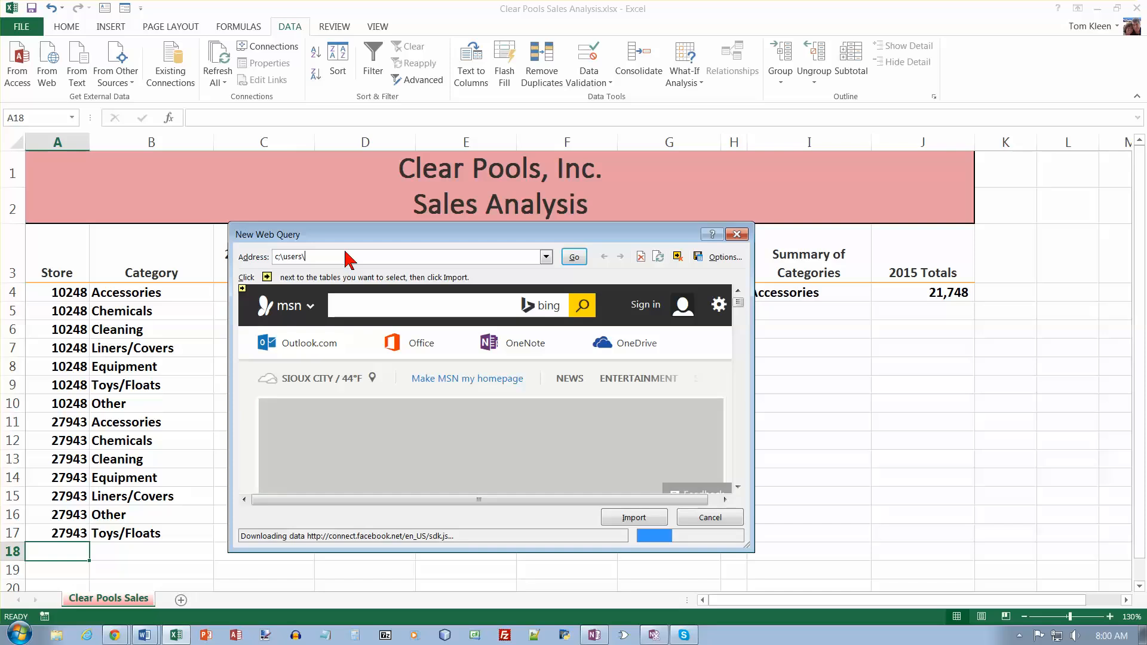
pyautogui.write('kleent')
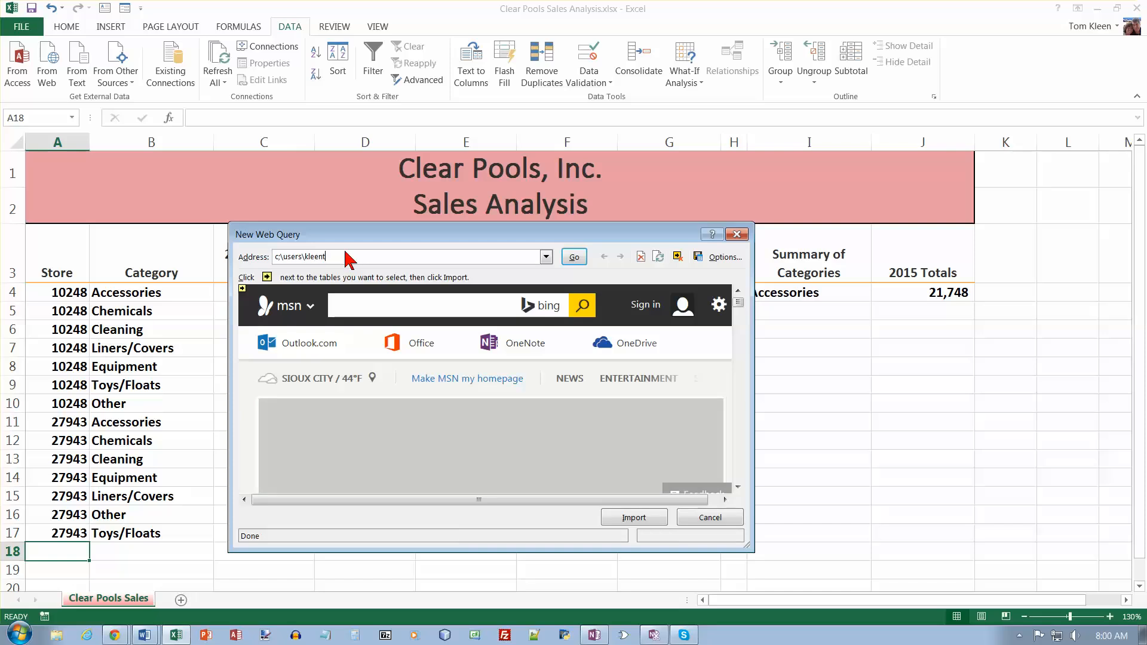
pyautogui.write('\\desktop\\clear pools store 33607 Sales ')
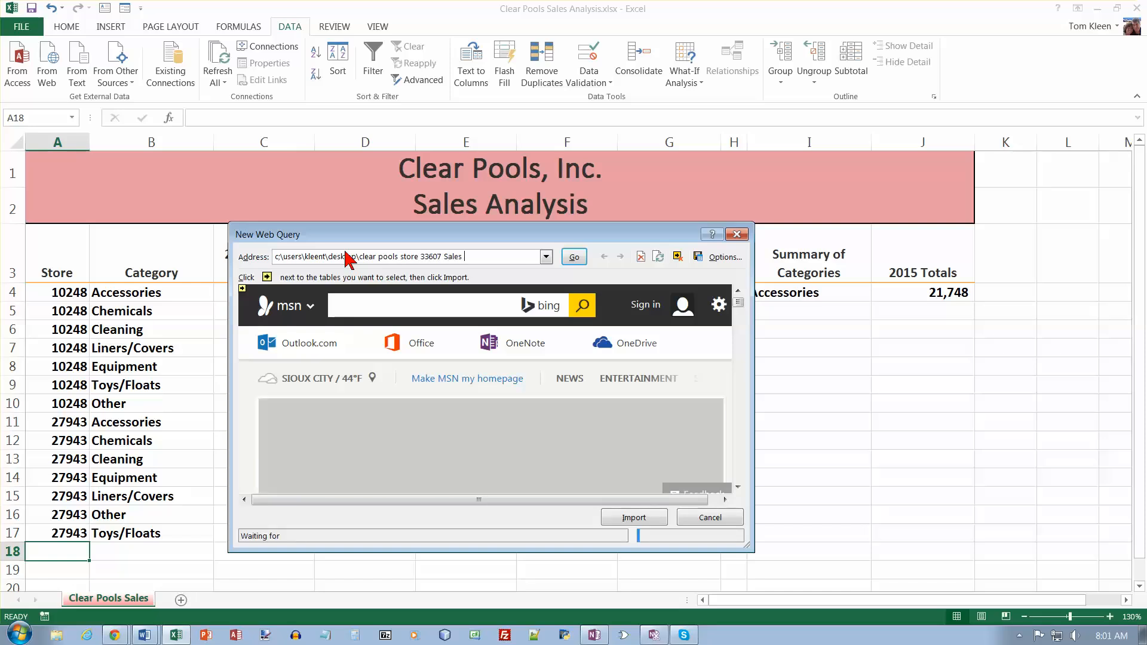
pyautogui.write('Data.htm')
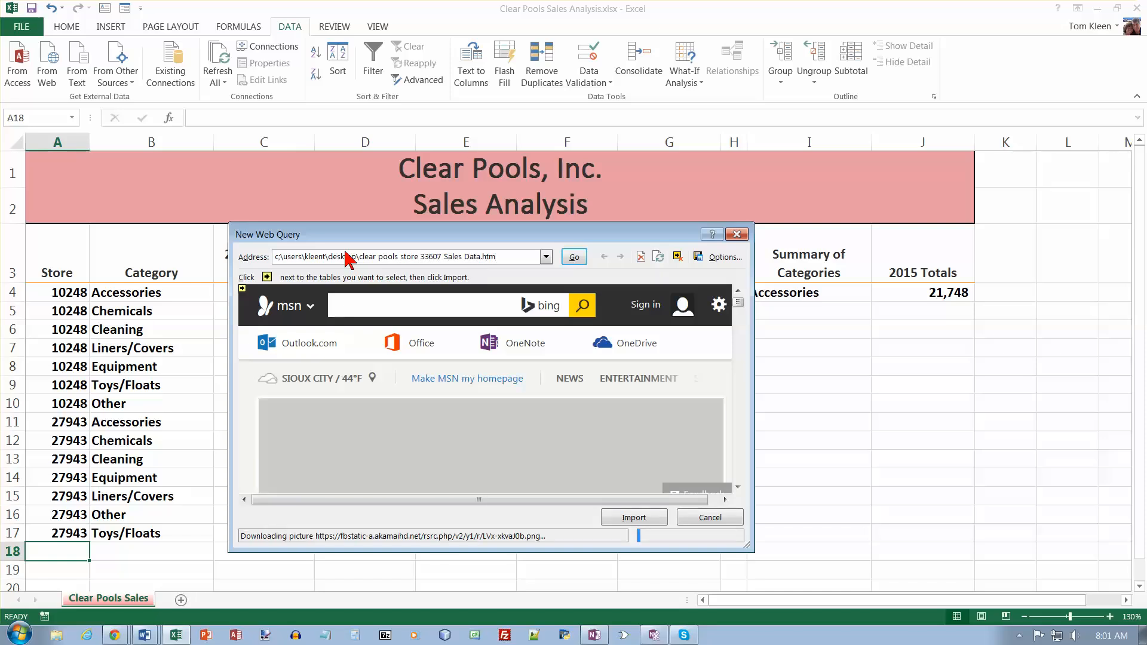
pyautogui.press('Return')
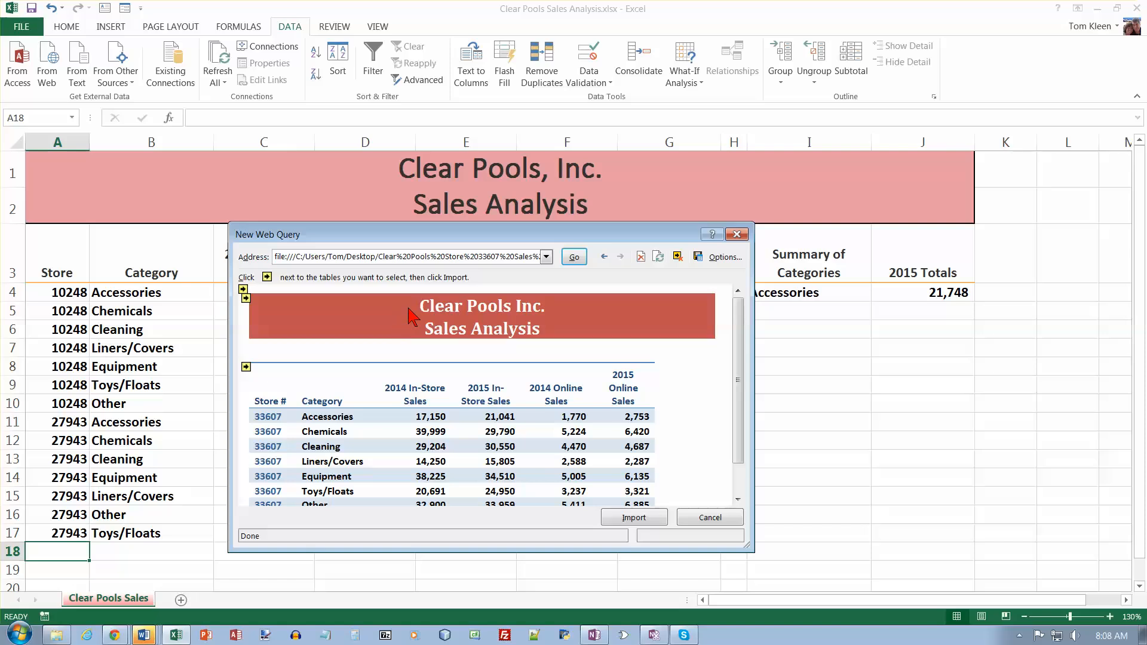
# - Import the store 33607 sales table from the web page at A18 of the existing worksheet, with column width adjustment turned off
pyautogui.click(246, 367)
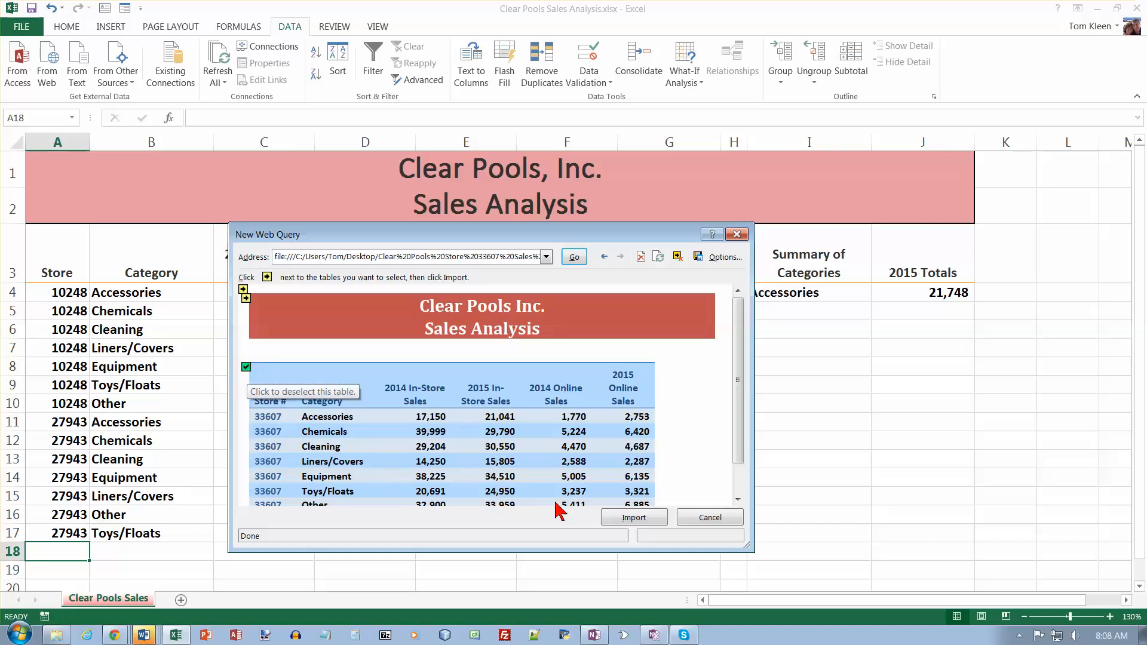
pyautogui.click(628, 521)
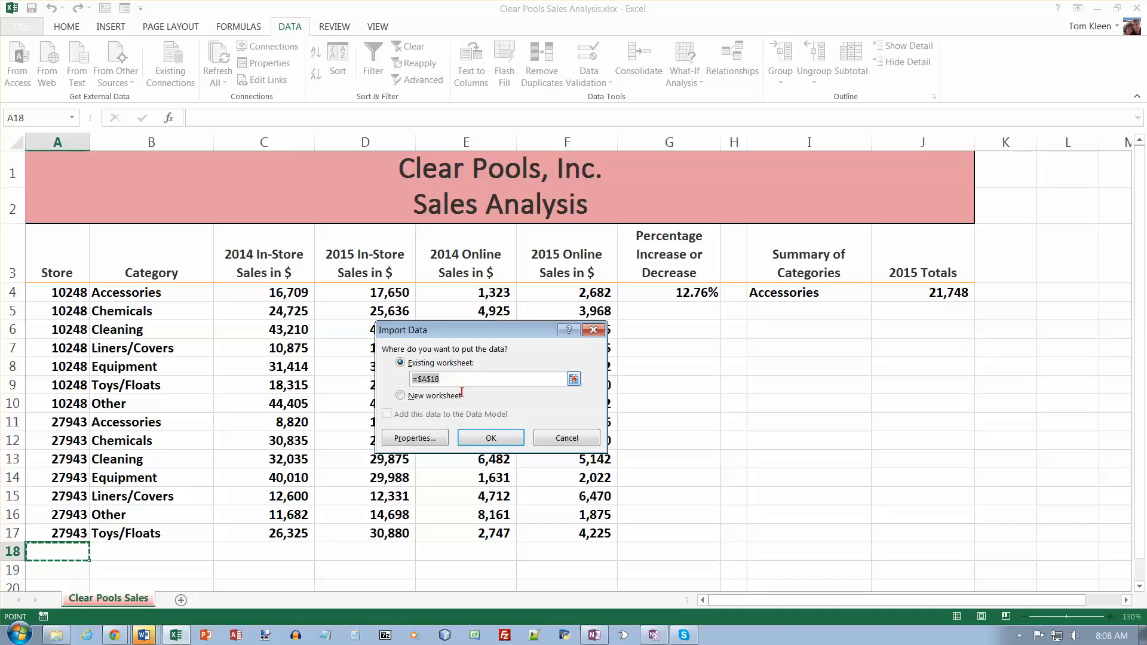
pyautogui.click(436, 439)
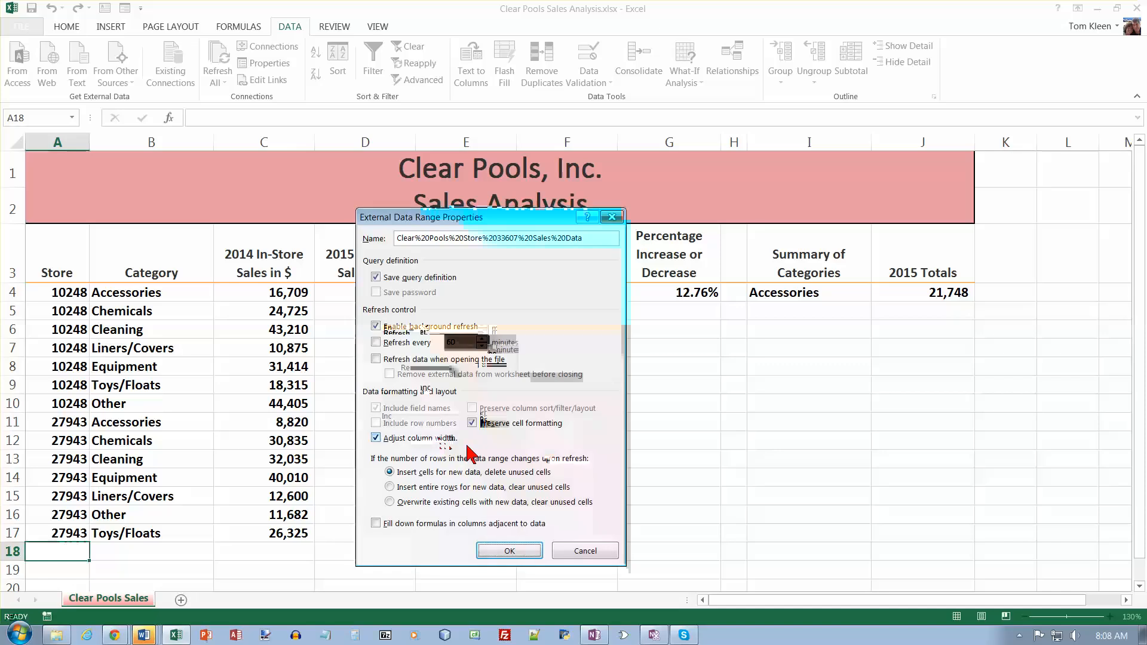
pyautogui.click(376, 439)
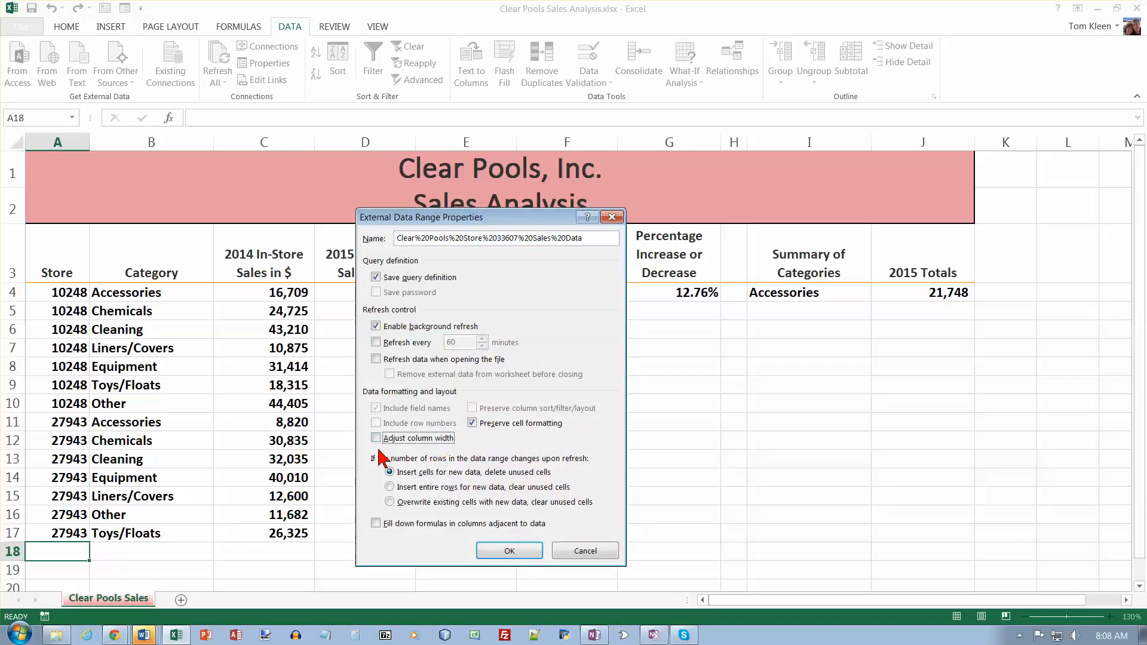
pyautogui.click(509, 550)
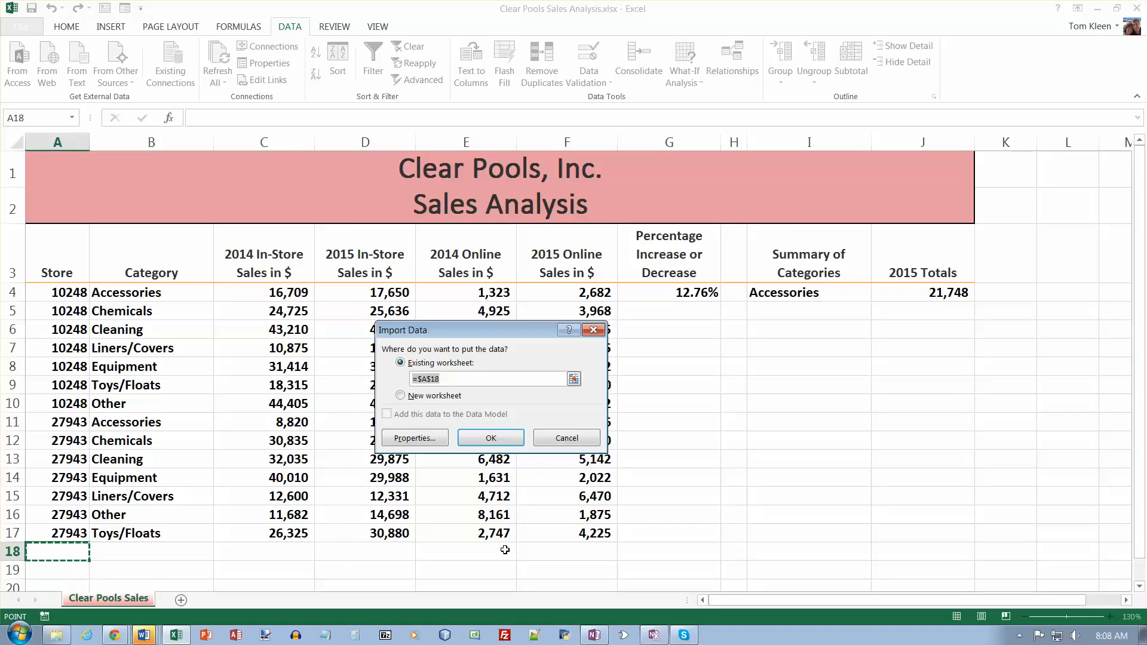
pyautogui.click(501, 440)
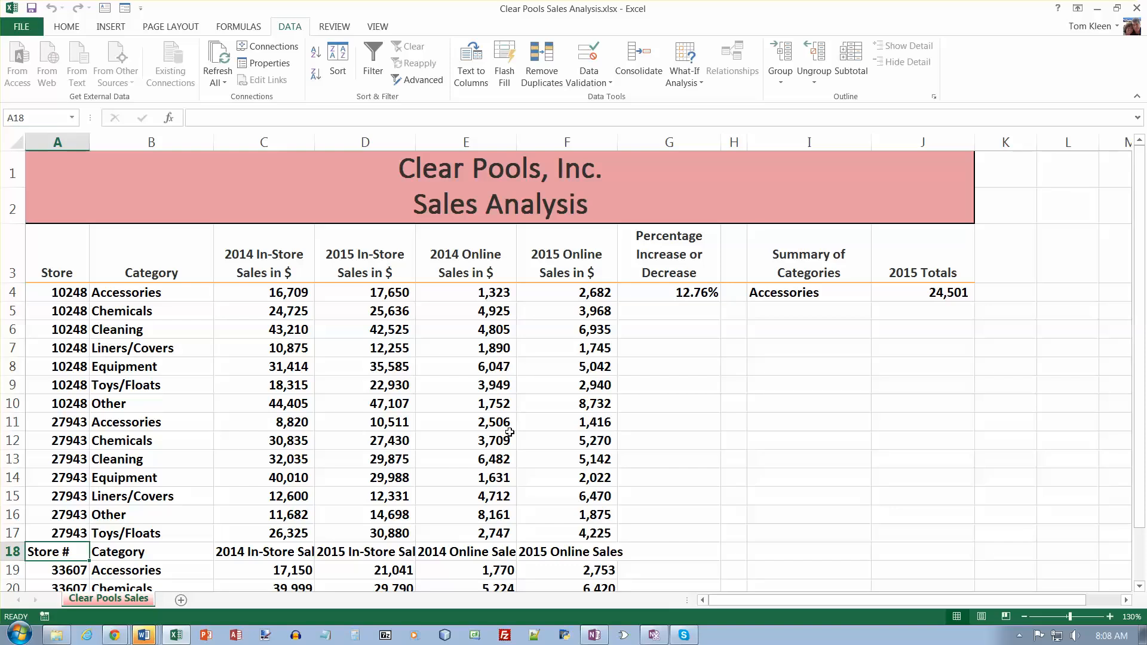
# - Delete the imported web table's header row, row 18
pyautogui.rightClick(15, 551)
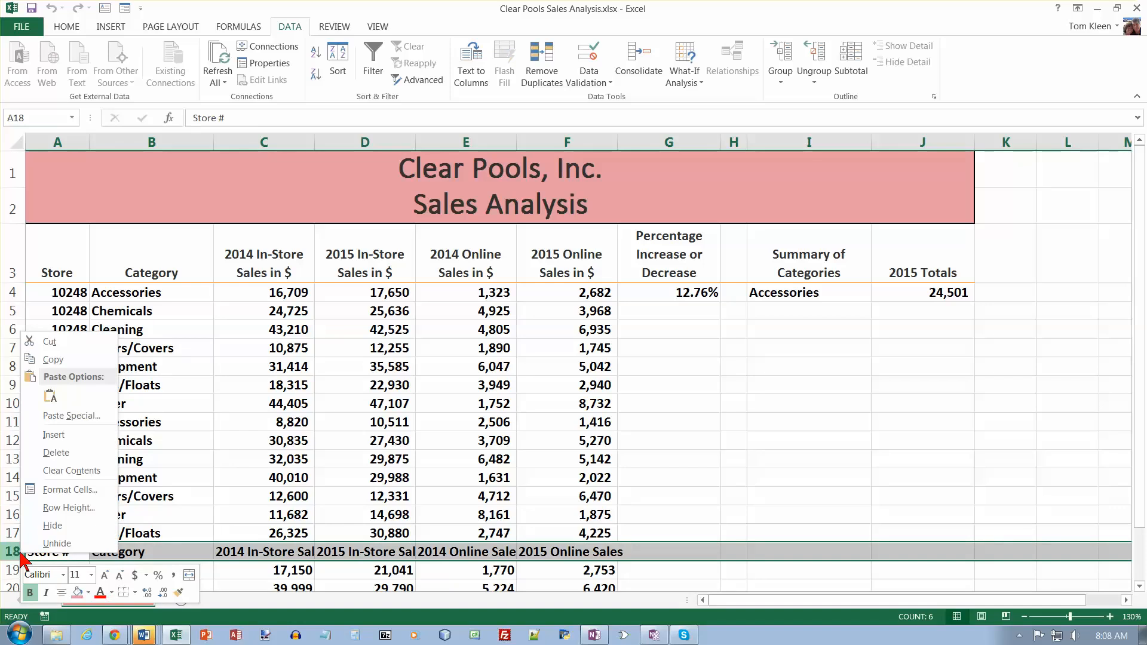
pyautogui.click(62, 453)
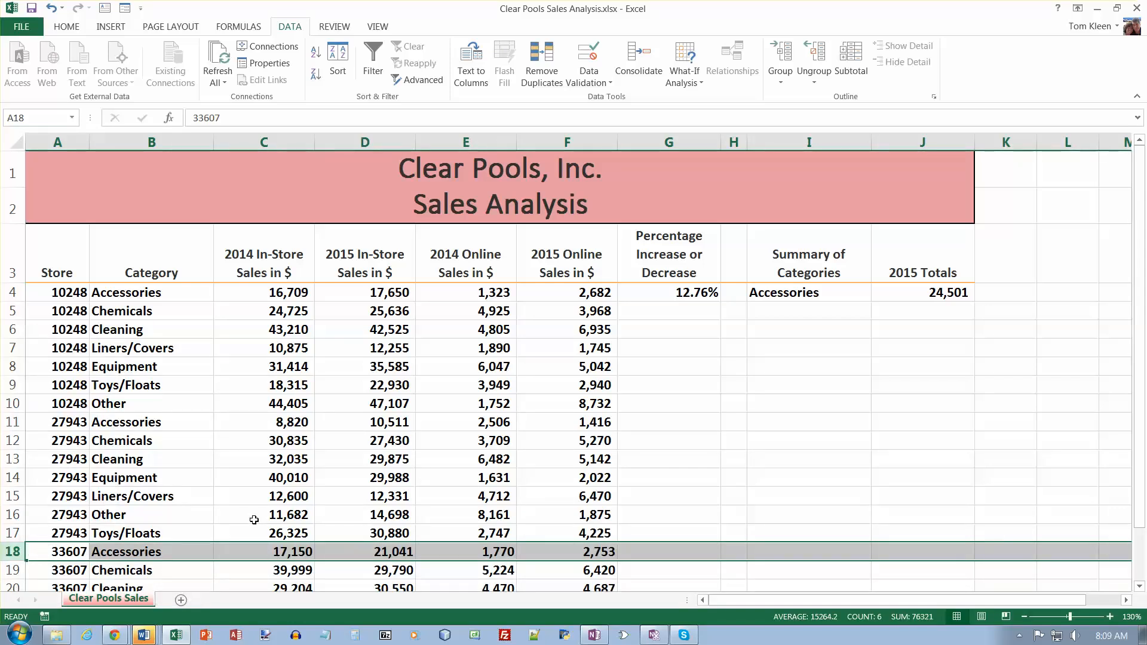
pyautogui.scroll(-1, 255, 519)
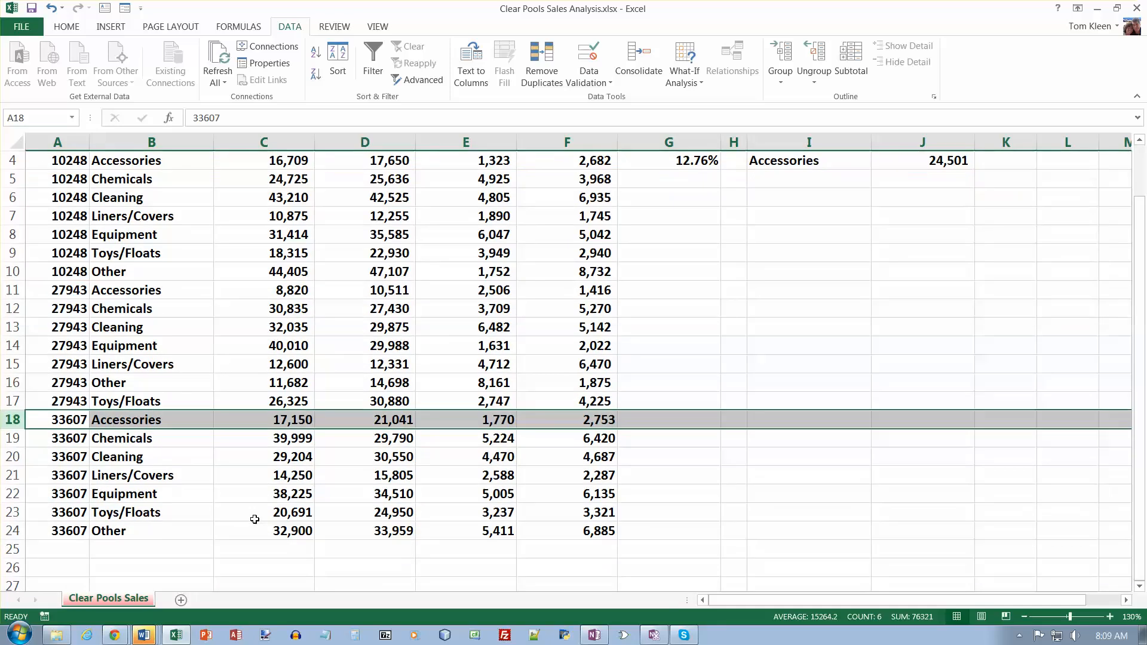
# - Copy the formatting of A17:F17 to the range A18:F24 with Format Painter
pyautogui.scroll(-1, 299, 478)
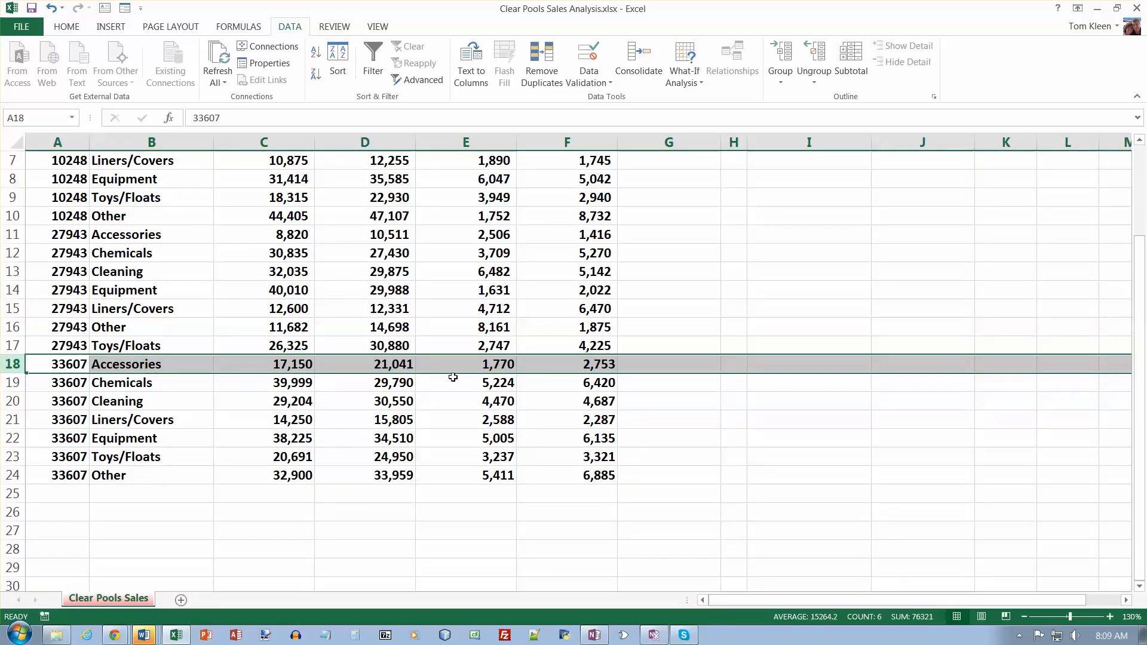
pyautogui.moveTo(73, 347); pyautogui.dragTo(558, 349)
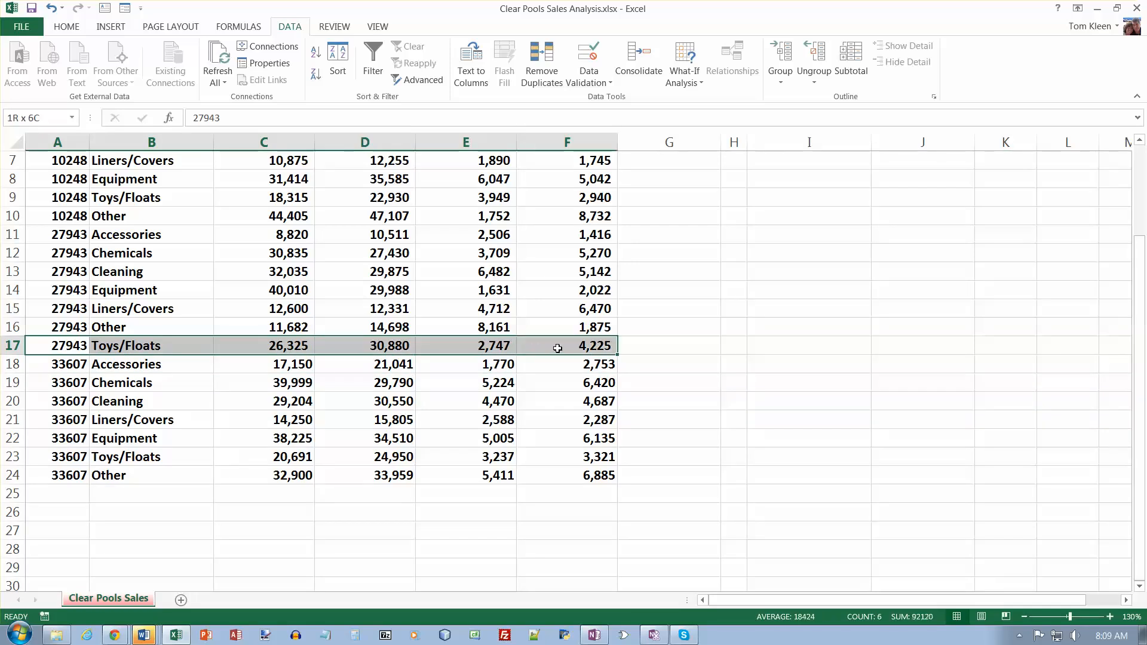
pyautogui.click(68, 27)
pyautogui.click(51, 82)
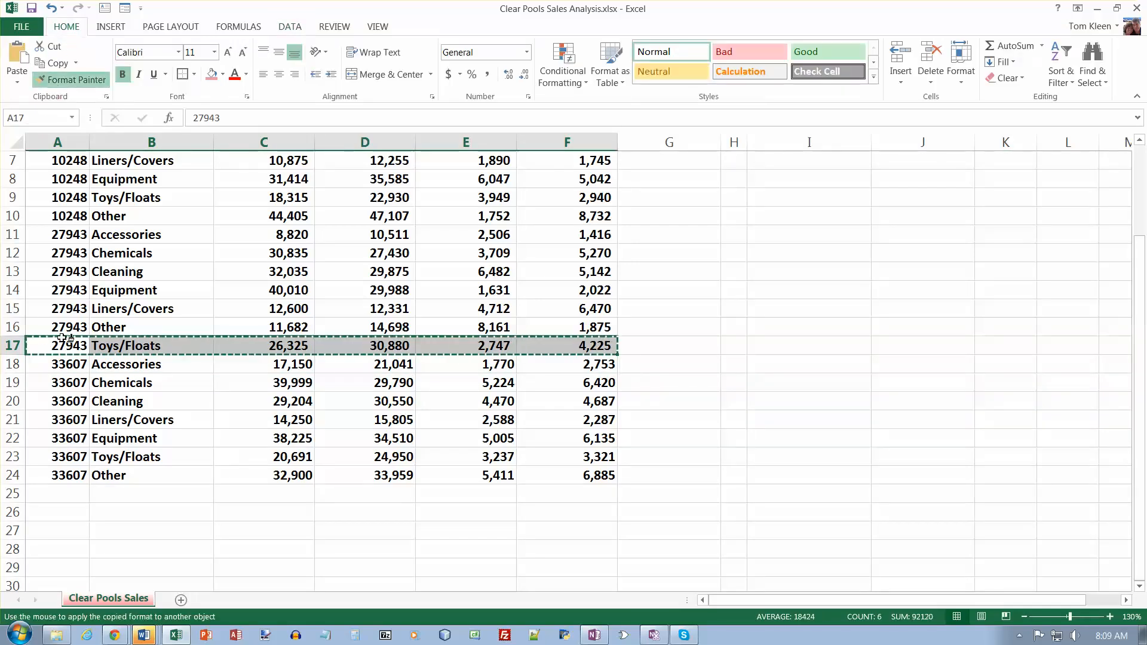
pyautogui.moveTo(65, 367)
pyautogui.mouseDown()
pyautogui.moveTo(512, 442)
pyautogui.moveTo(568, 481)
pyautogui.mouseUp()
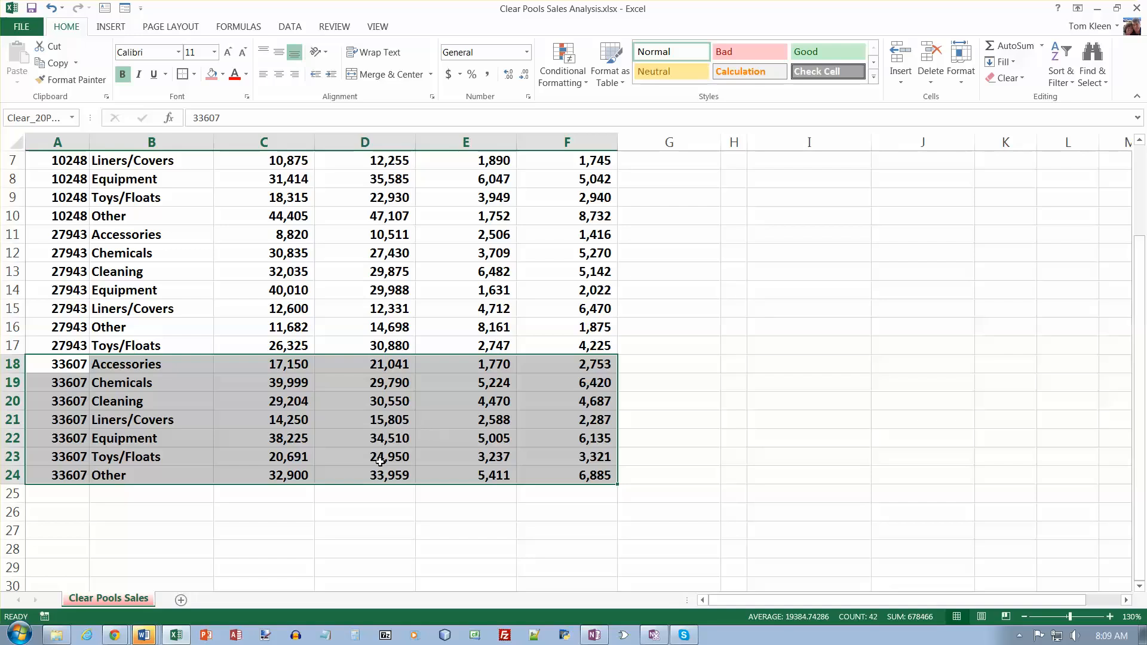
# - Copy the seven store 42681 columns of the Word table, without the row labels, and return to the Excel workbook with cell A34 selected
pyautogui.scroll(-4, 338, 427)
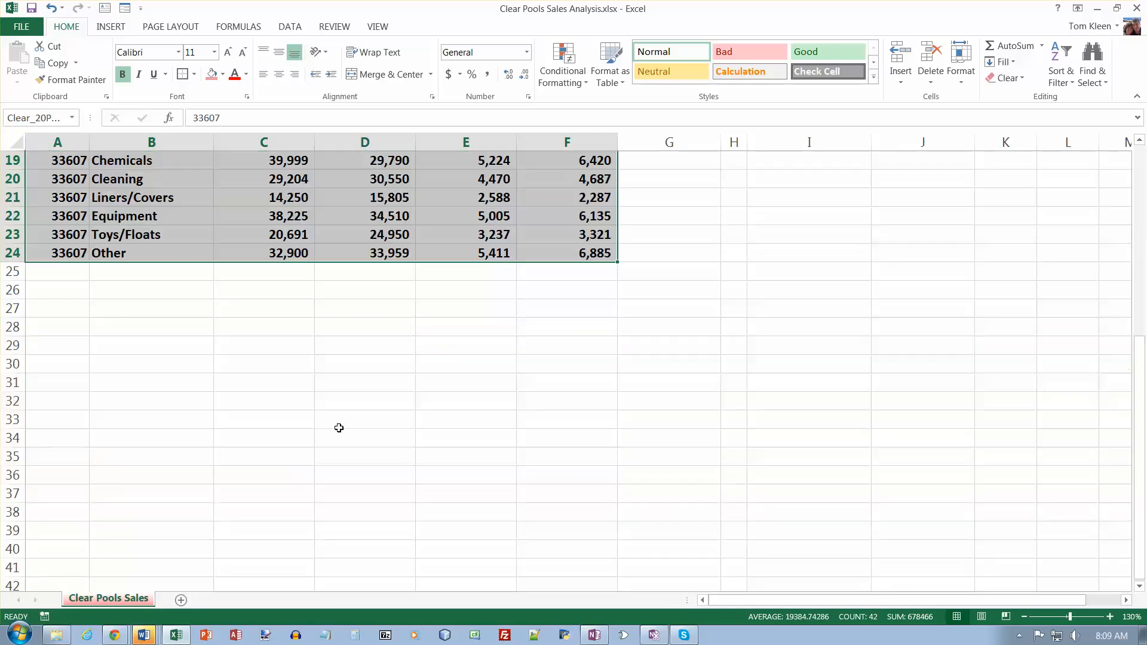
pyautogui.click(53, 441)
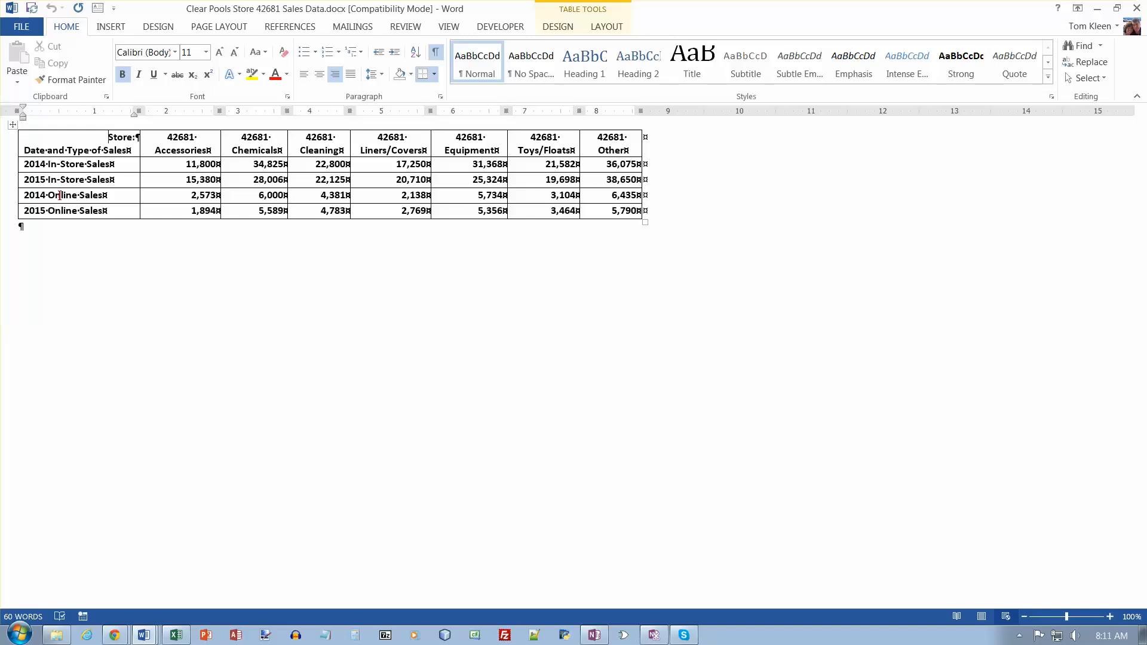
pyautogui.moveTo(179, 131); pyautogui.dragTo(605, 140)
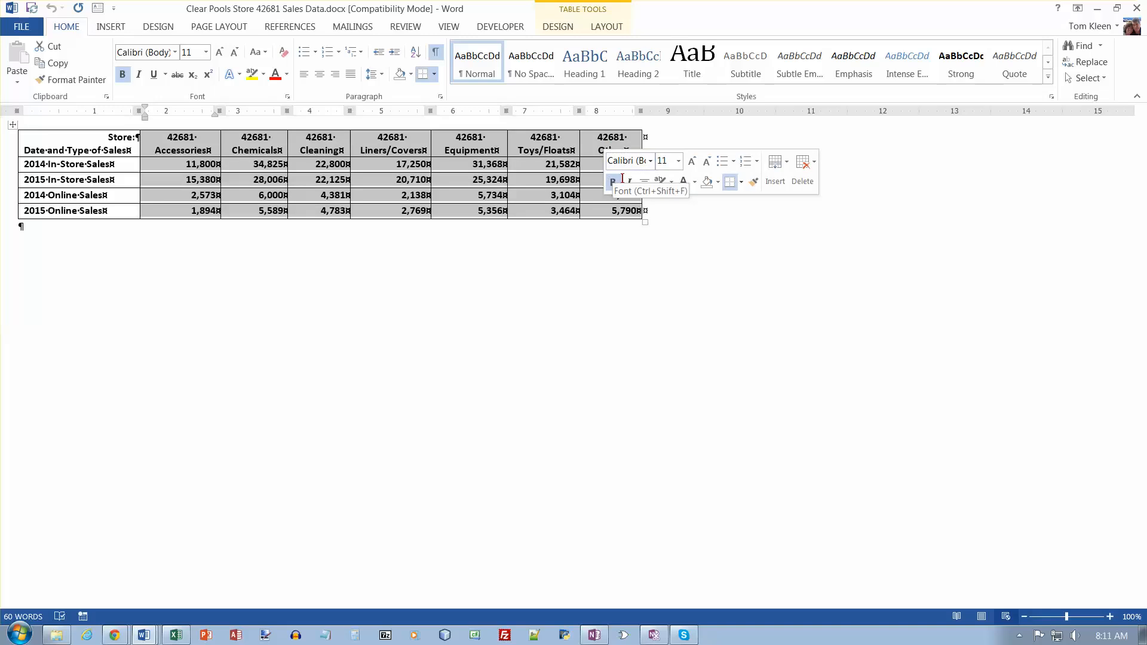
pyautogui.hotkey('ctrl', 'c')
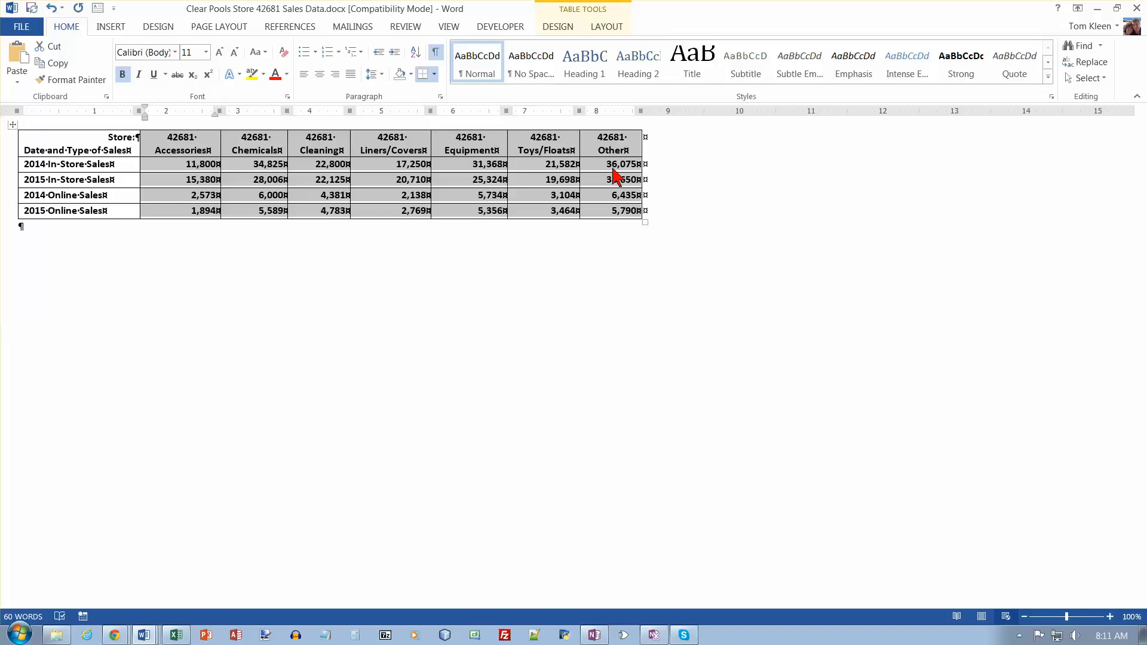
pyautogui.hotkey('alt', 'Tab')
pyautogui.hotkey('alt', 'Tab')
pyautogui.hotkey('alt', 'Tab')
pyautogui.hotkey('alt', 'Tab')
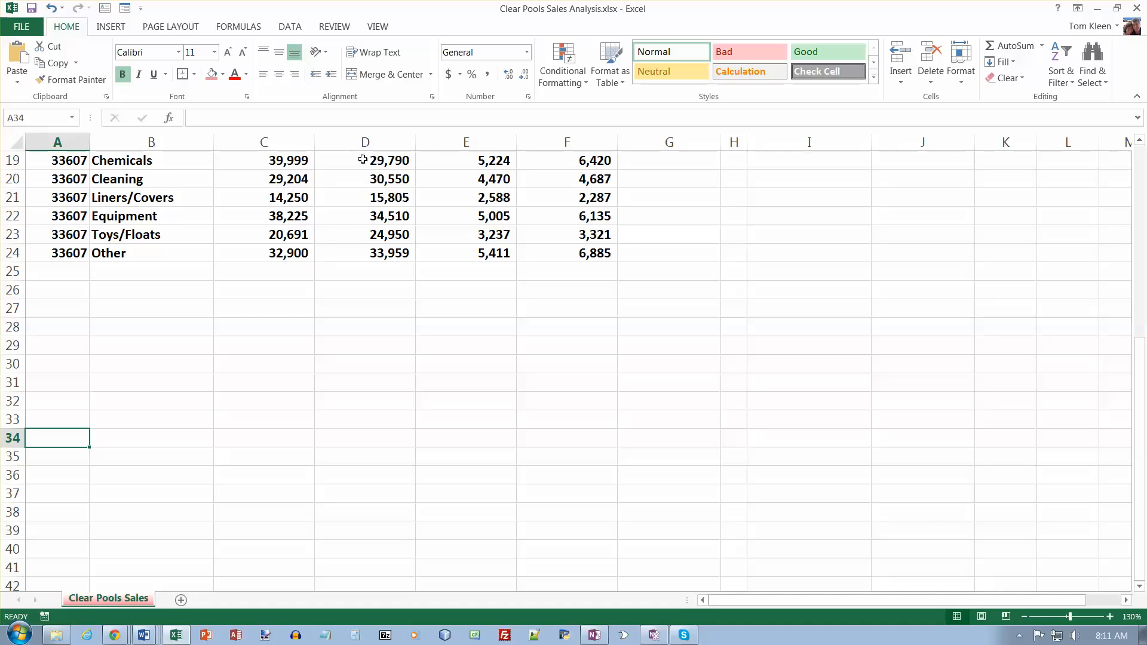
# - Try a regular paste of the copied Word table at A34 and undo it
pyautogui.click(18, 84)
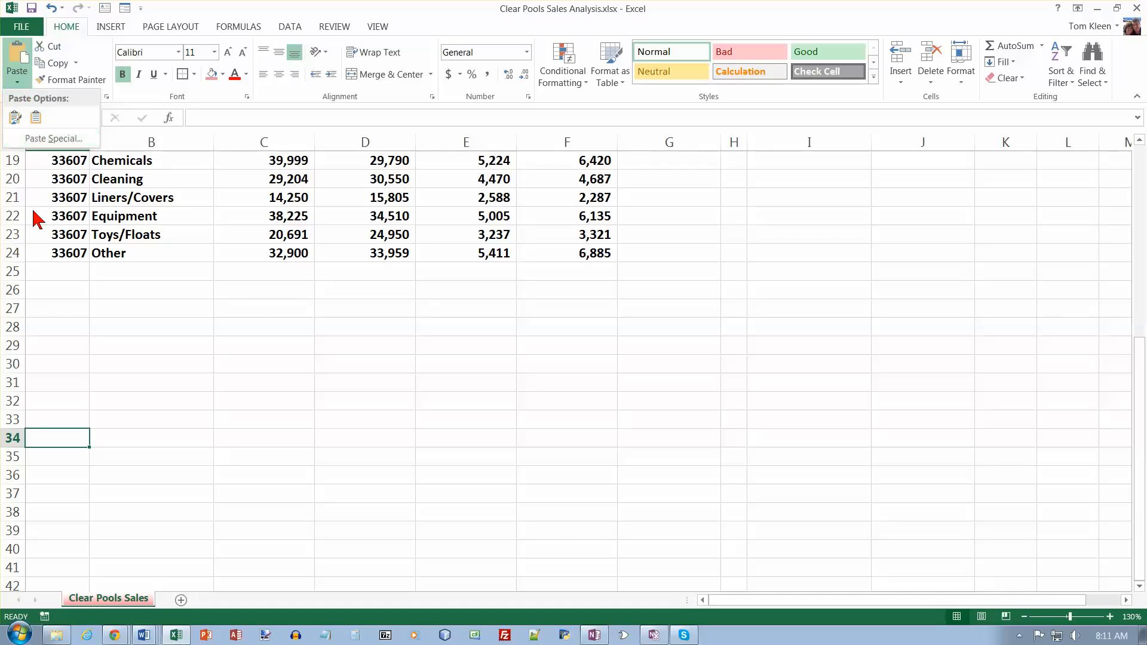
pyautogui.click(61, 441)
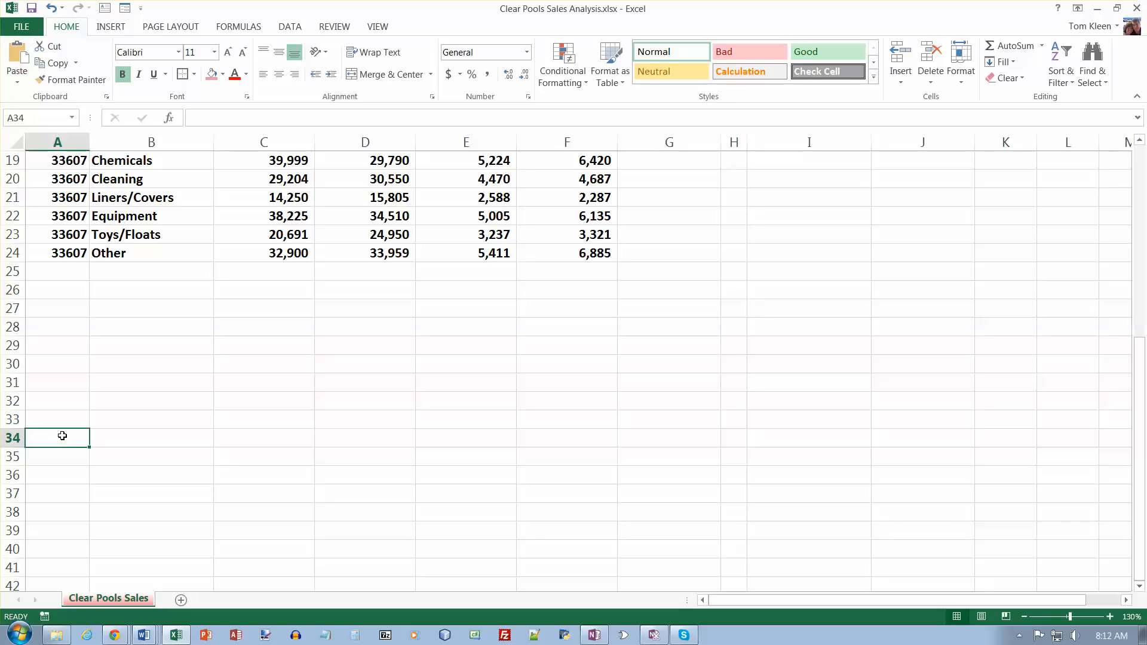
pyautogui.click(19, 54)
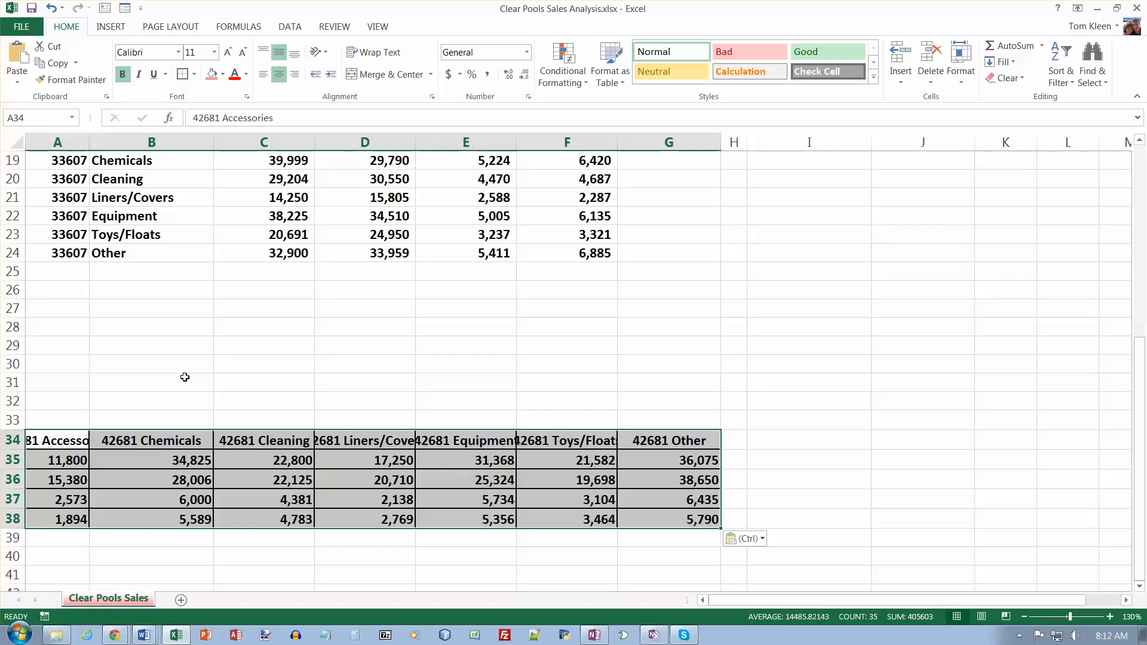
pyautogui.hotkey('ctrl', 'z')
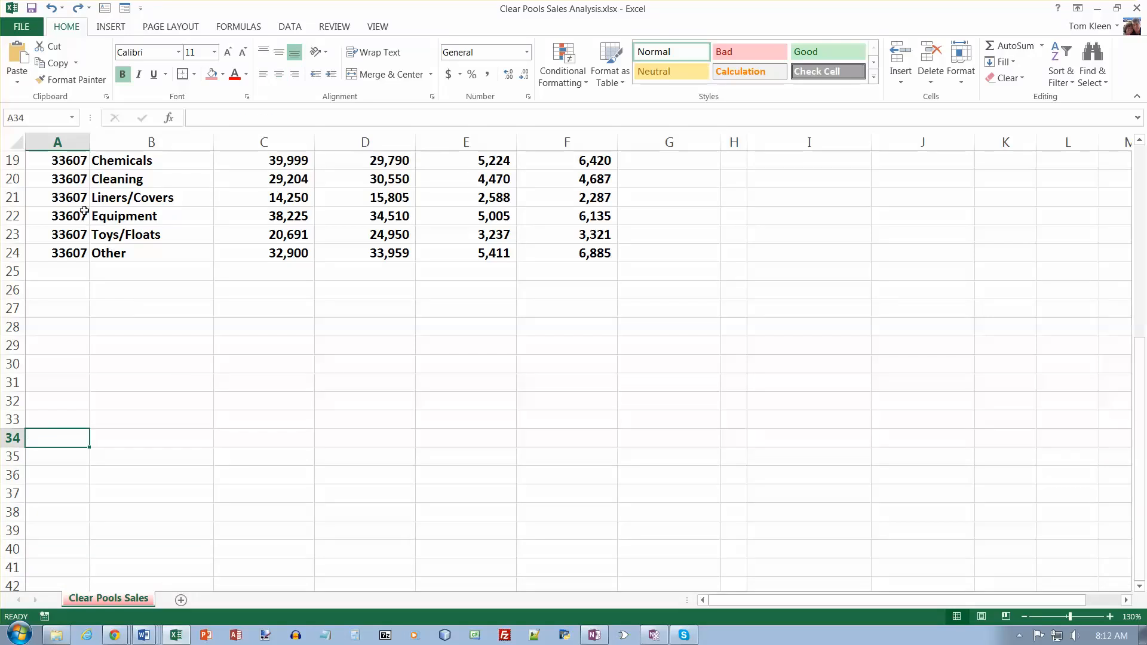
# - Paste the copied Word table at A34 as unformatted text with Paste Special
pyautogui.click(18, 83)
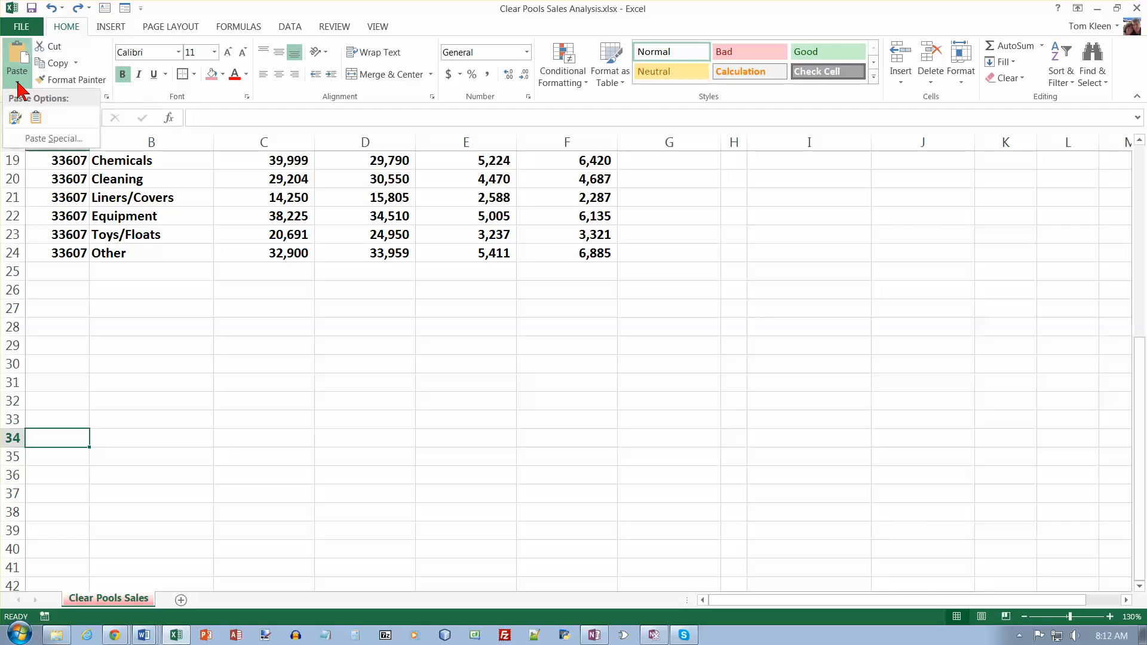
pyautogui.click(38, 138)
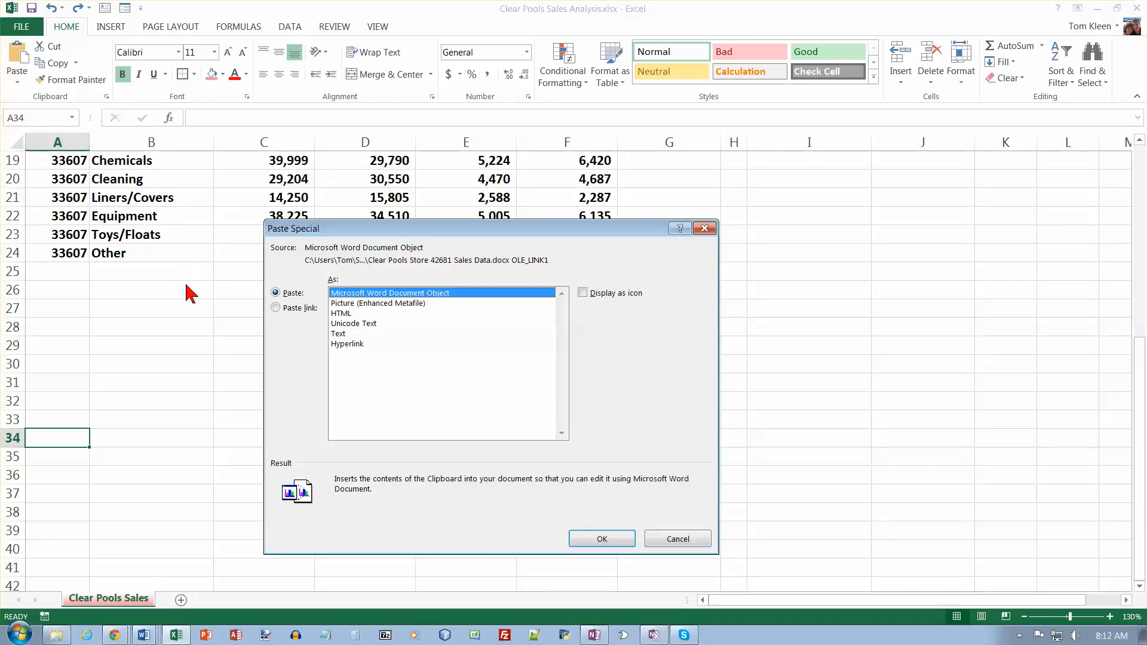
pyautogui.click(342, 335)
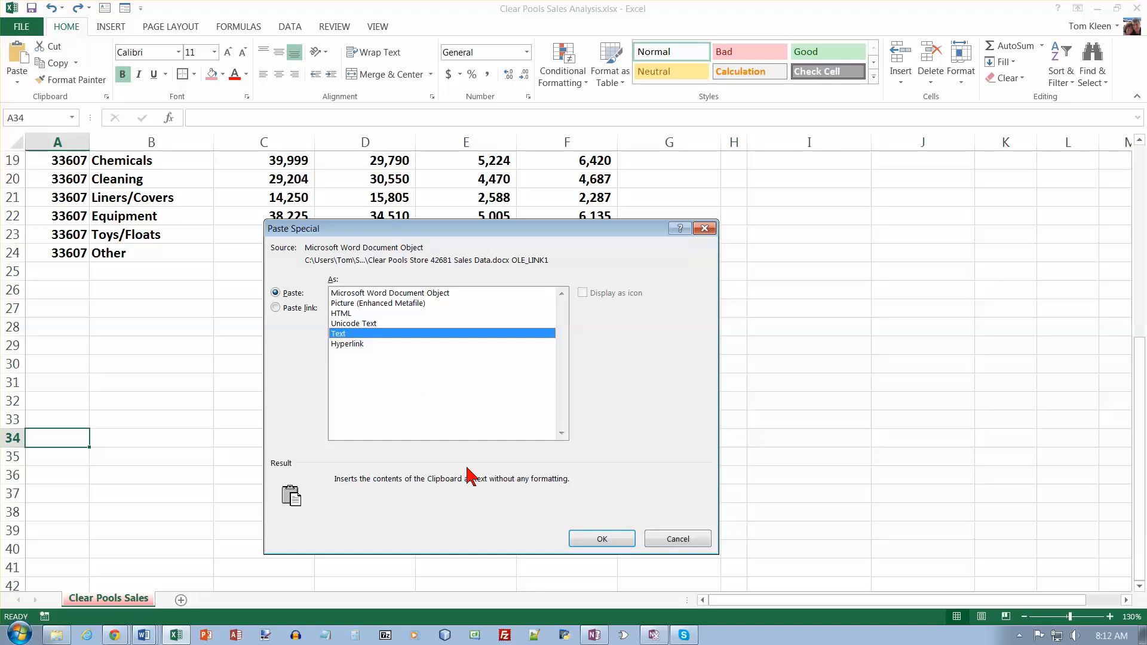
pyautogui.click(601, 539)
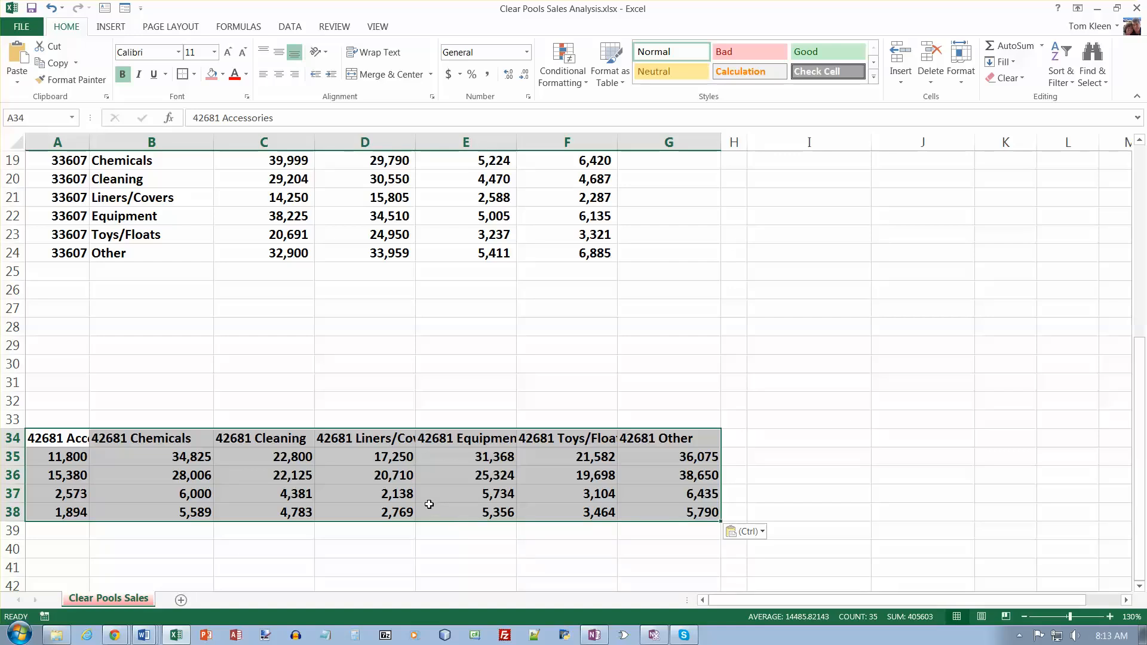
# - Paste a transposed copy of A34:G38 at cell A25 and clear the original range A34:G38
pyautogui.hotkey('ctrl', 'c')
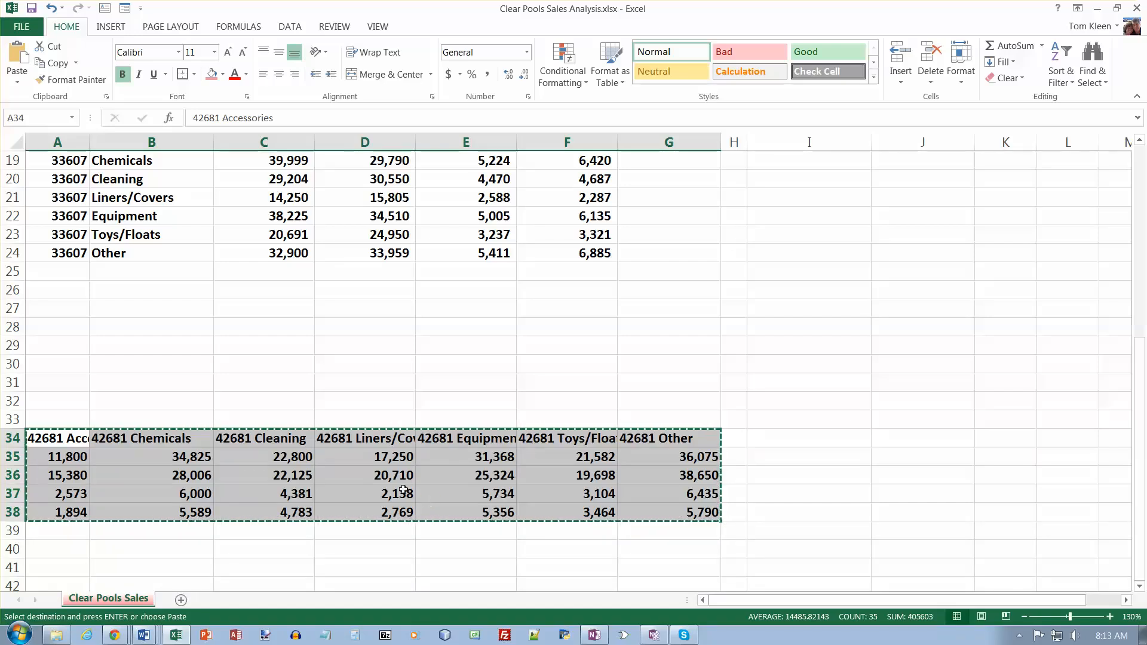
pyautogui.click(78, 271)
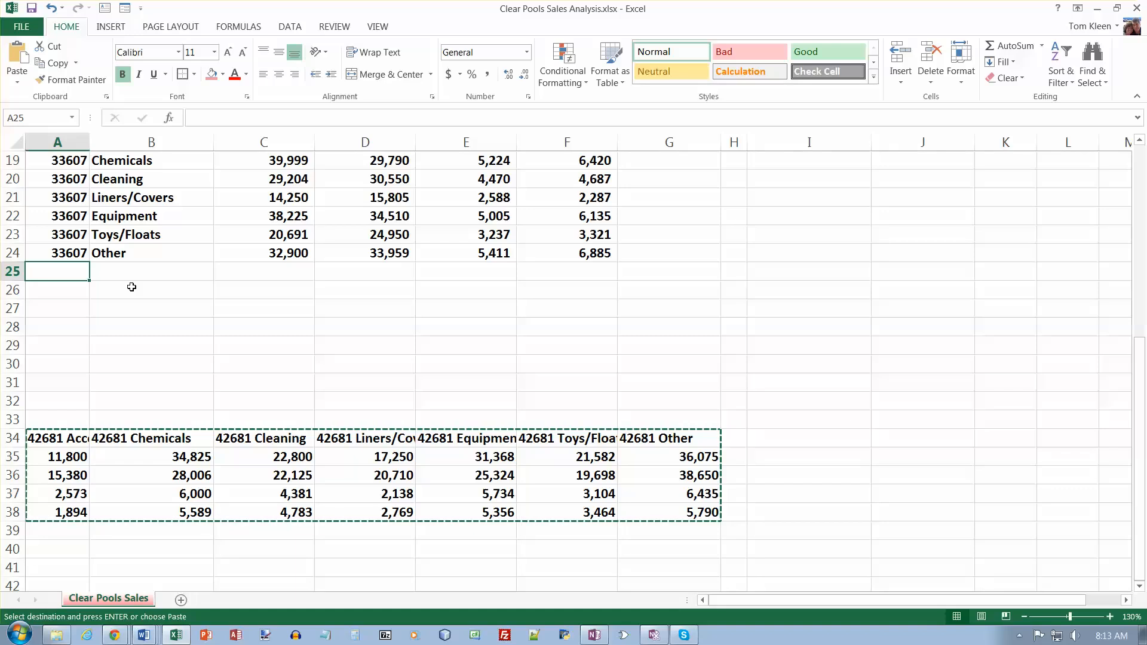
pyautogui.click(19, 88)
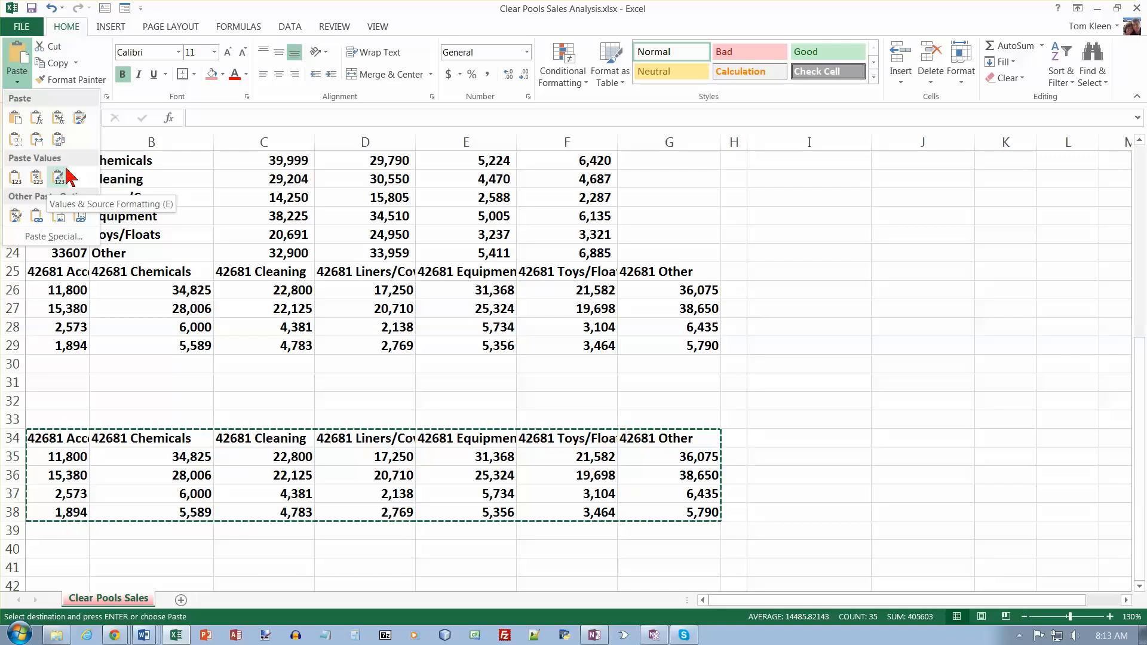
pyautogui.click(58, 140)
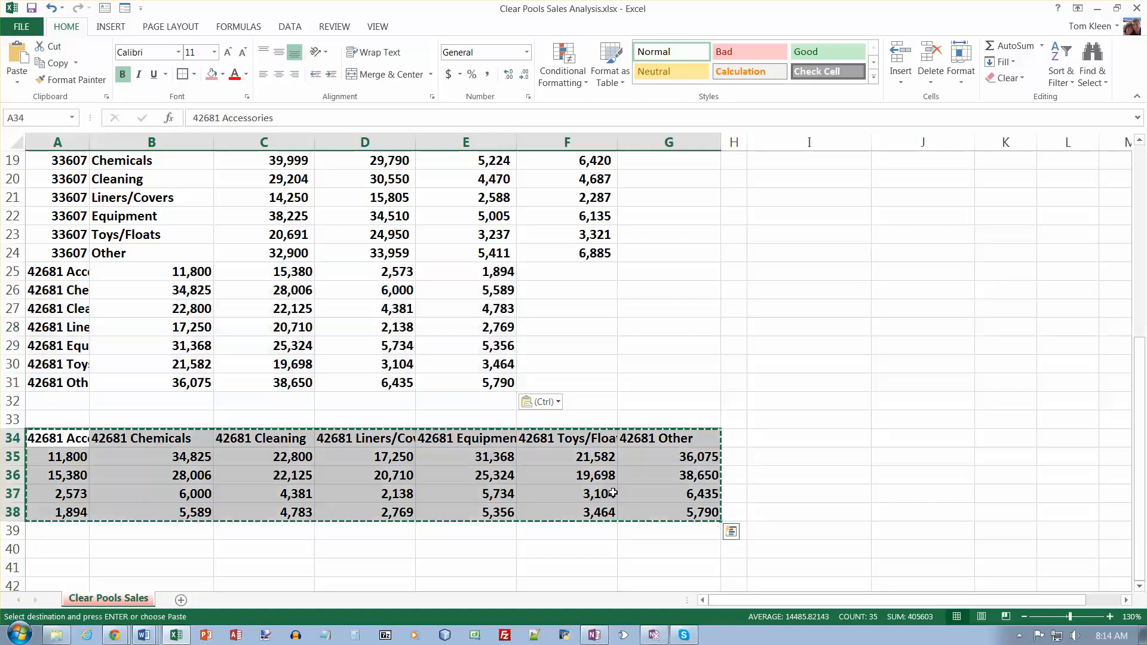
pyautogui.press('Delete')
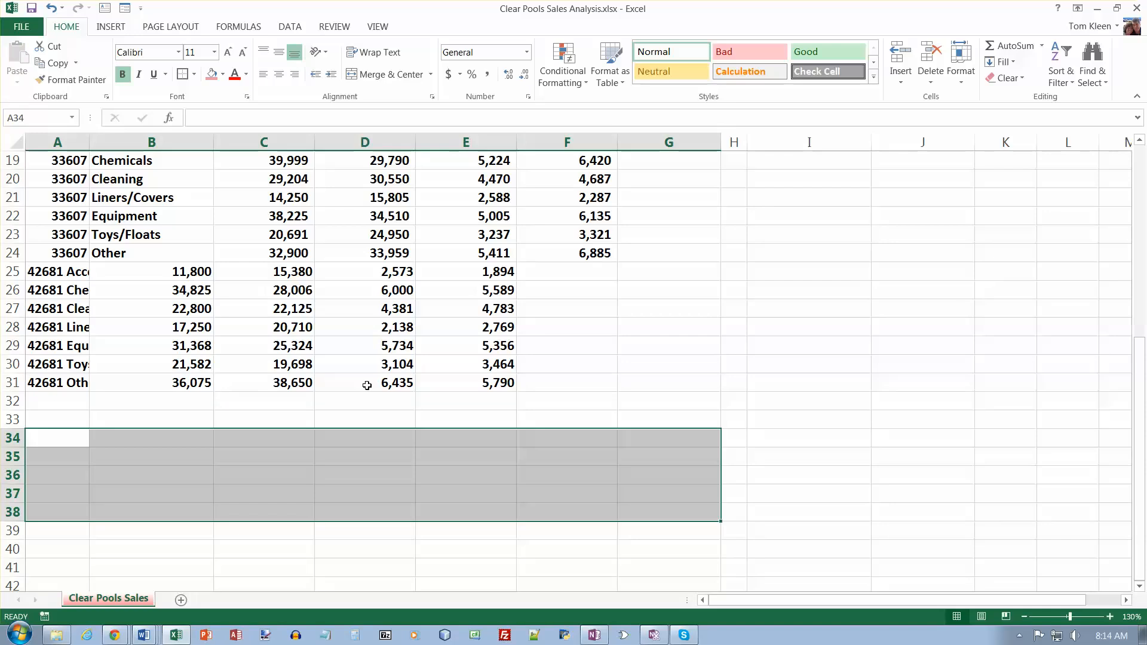
# - Move the store 42681 sales figures in B25:E31 one column over to C25:F31
pyautogui.moveTo(151, 273); pyautogui.dragTo(408, 384)
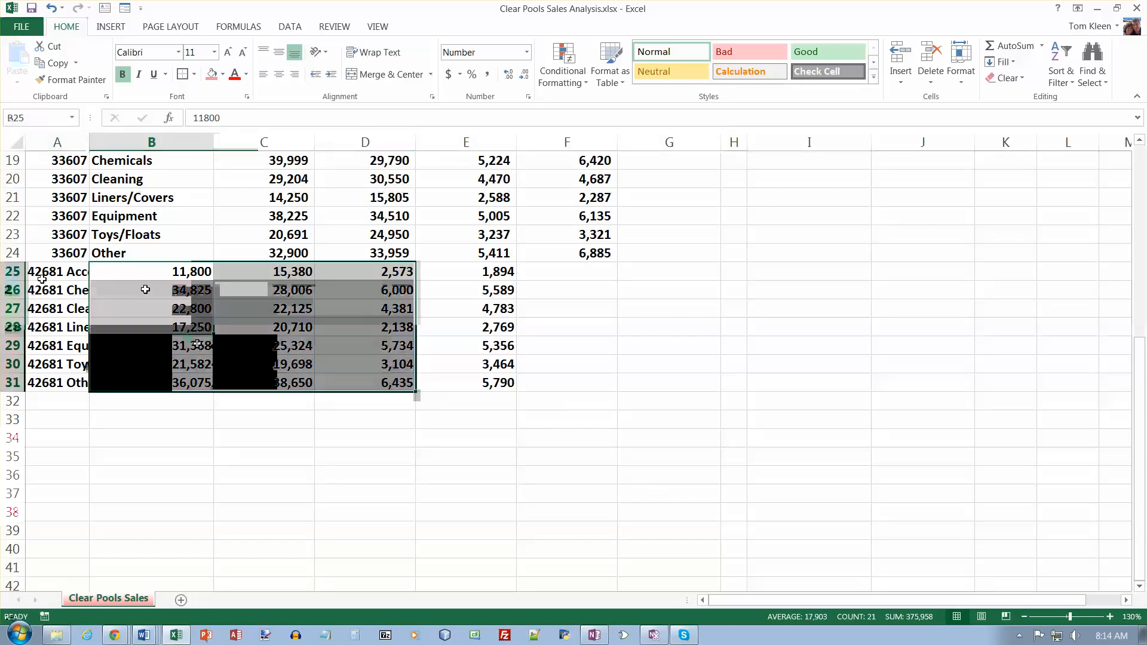
pyautogui.moveTo(180, 275); pyautogui.dragTo(481, 383)
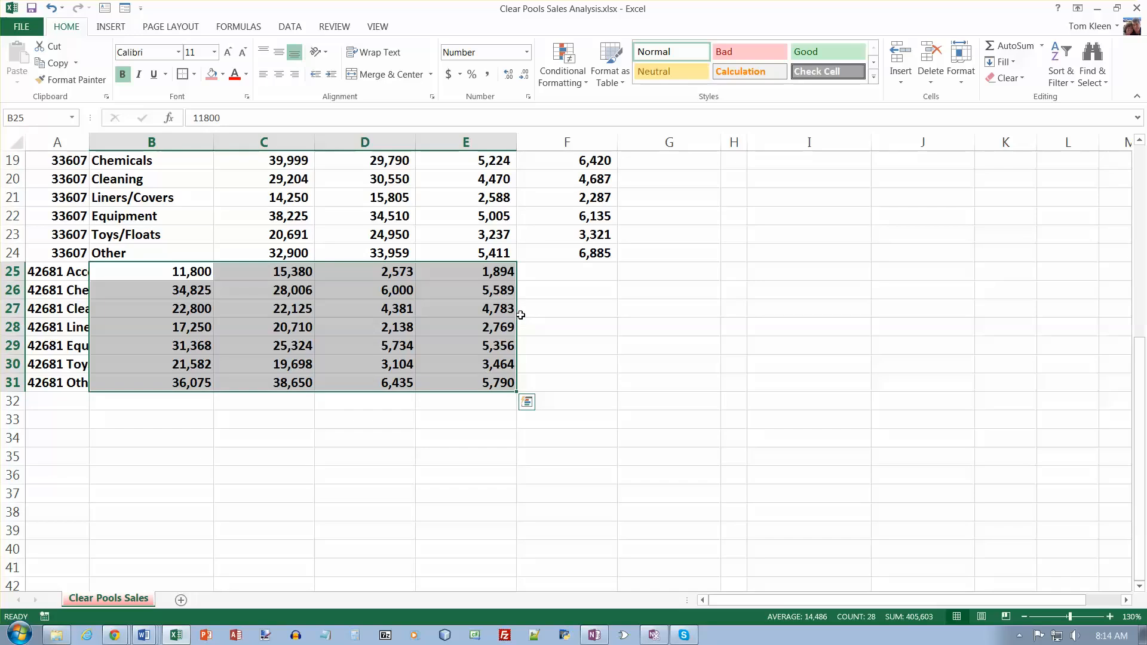
pyautogui.moveTo(521, 315); pyautogui.dragTo(583, 310)
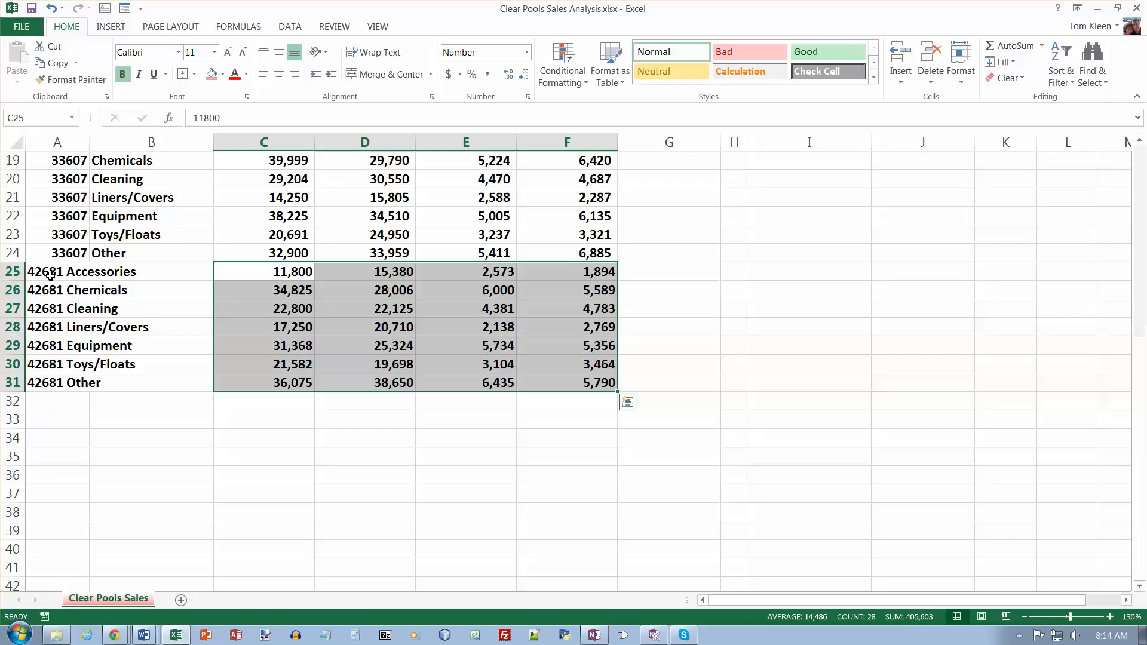
# - Split the store numbers and categories in A25:A31 into two columns with Text to Columns, using Space as the only delimiter
pyautogui.moveTo(50, 274); pyautogui.dragTo(51, 378)
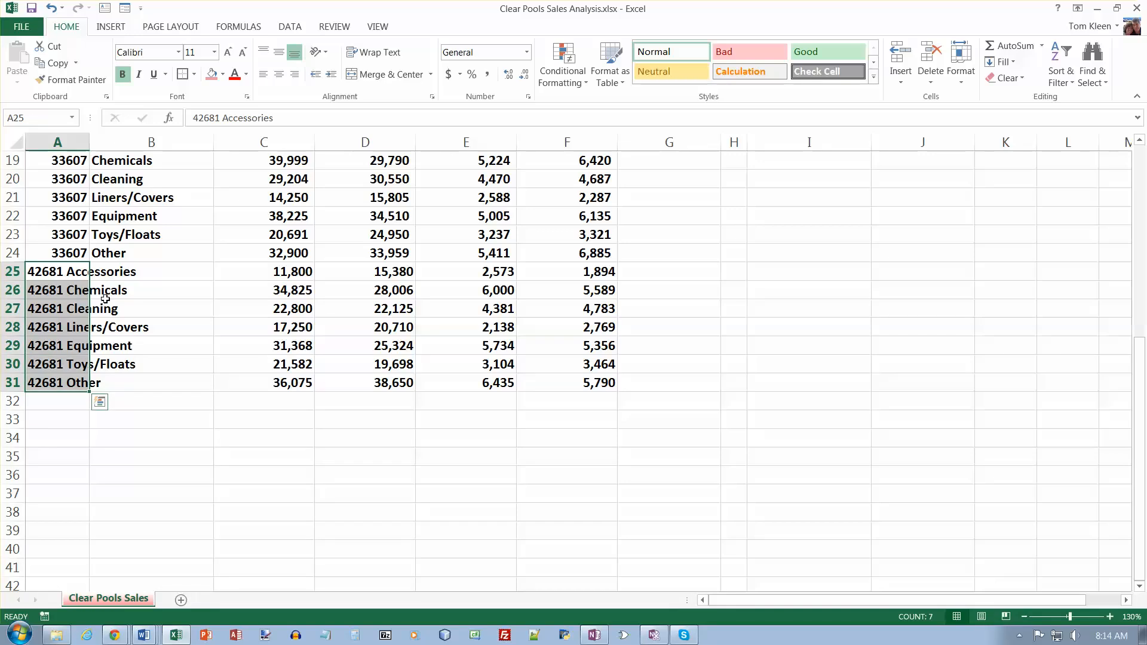
pyautogui.click(292, 28)
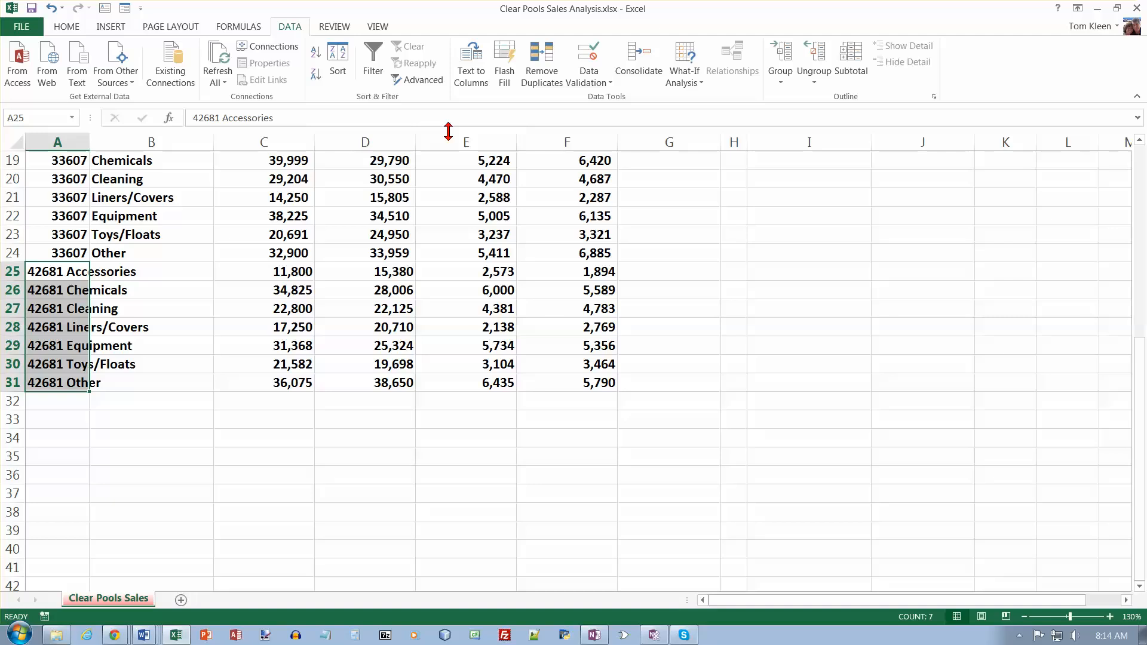
pyautogui.click(475, 66)
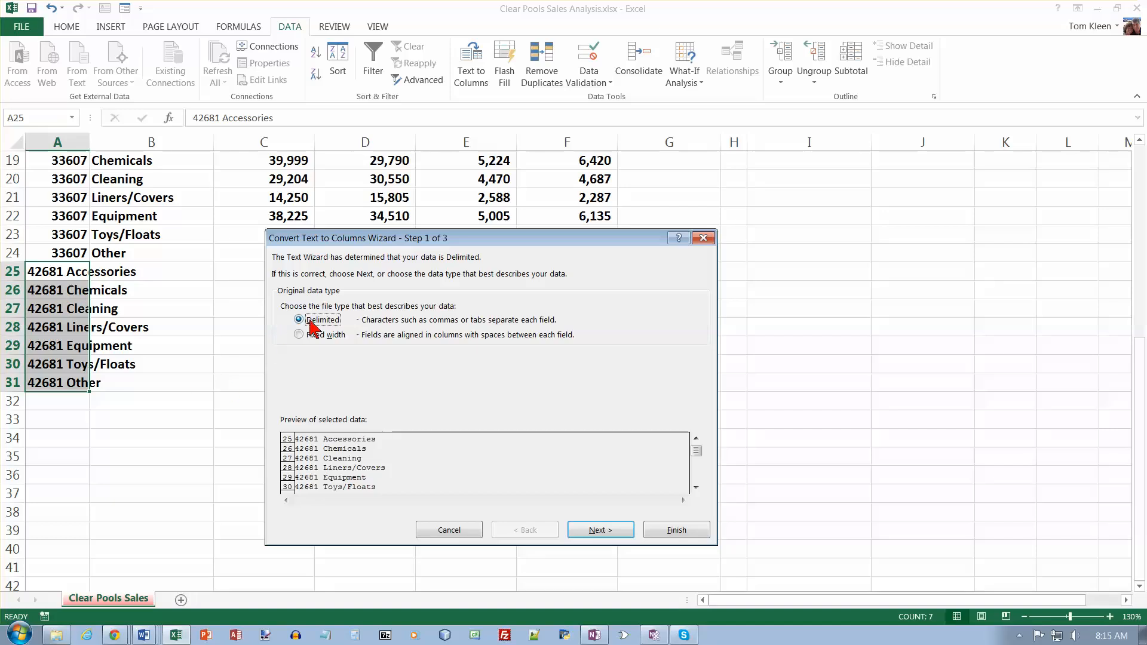
pyautogui.click(615, 533)
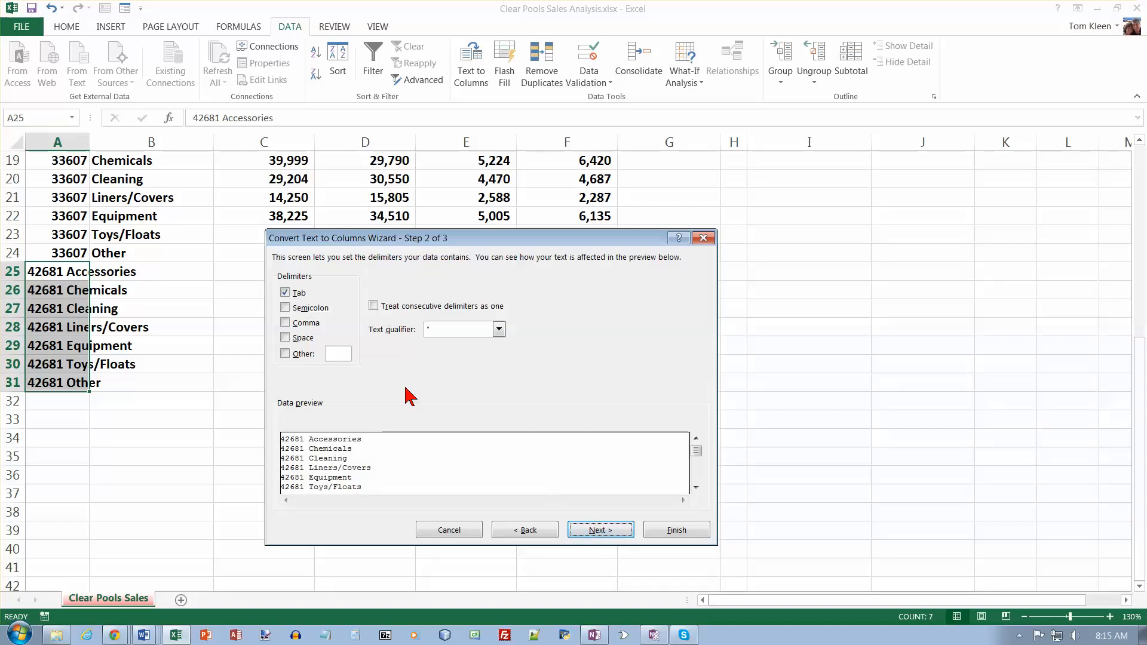
pyautogui.click(285, 293)
pyautogui.click(286, 338)
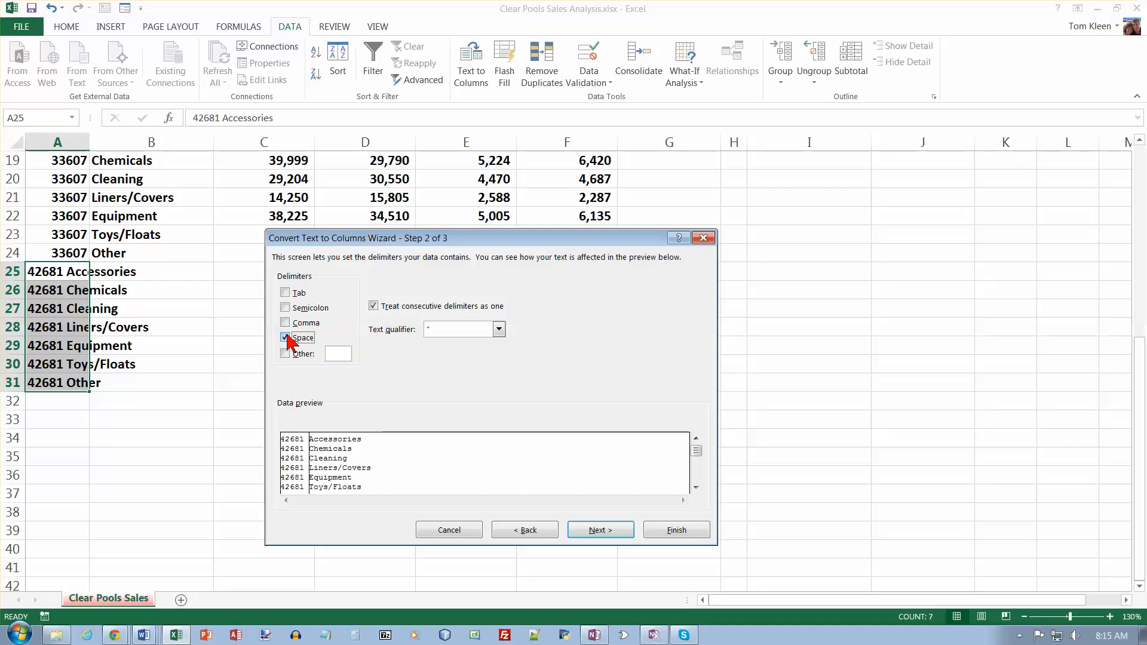
pyautogui.click(600, 531)
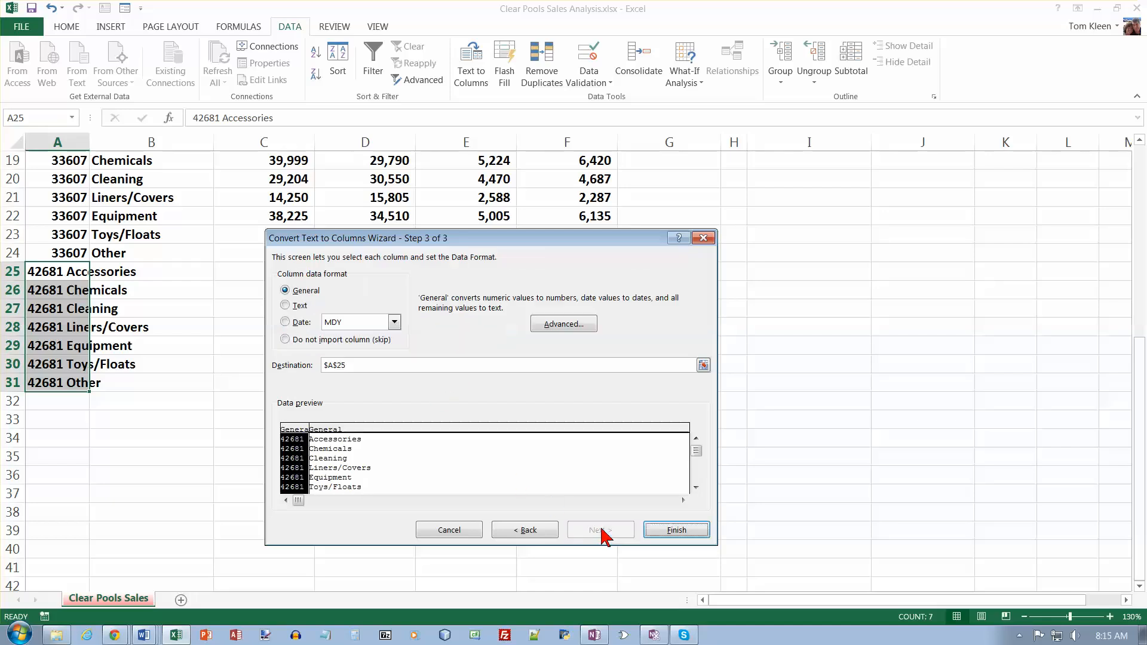
pyautogui.click(677, 531)
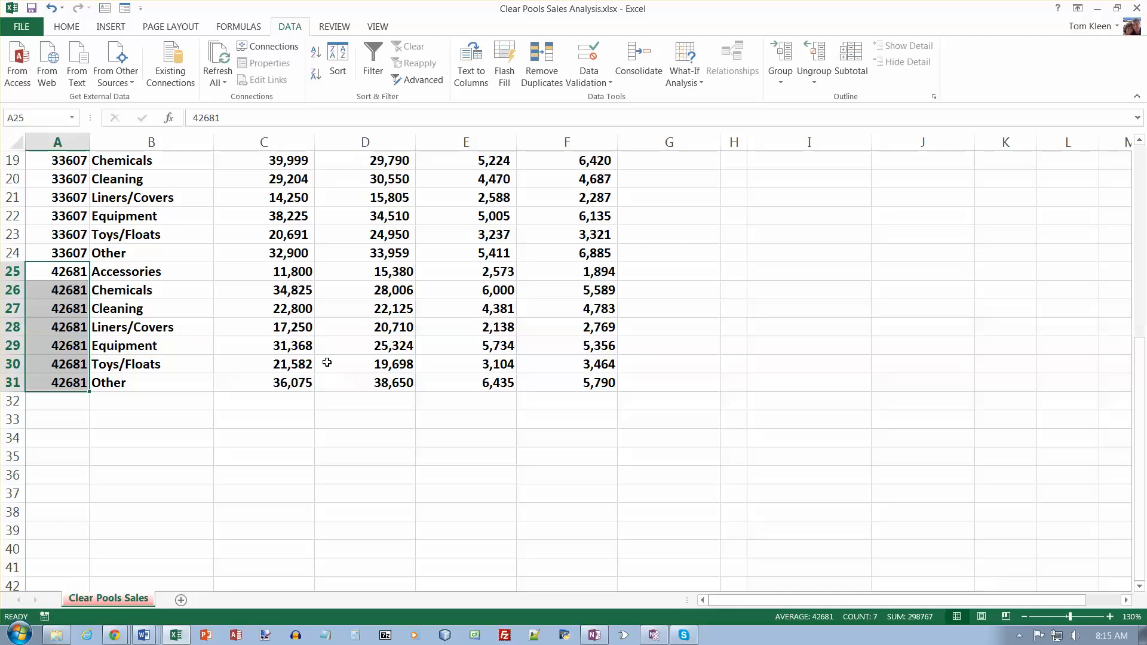
# - Copy the formatting of A24:F24 to the range A25:F31 with Format Painter
pyautogui.moveTo(75, 252); pyautogui.dragTo(567, 253)
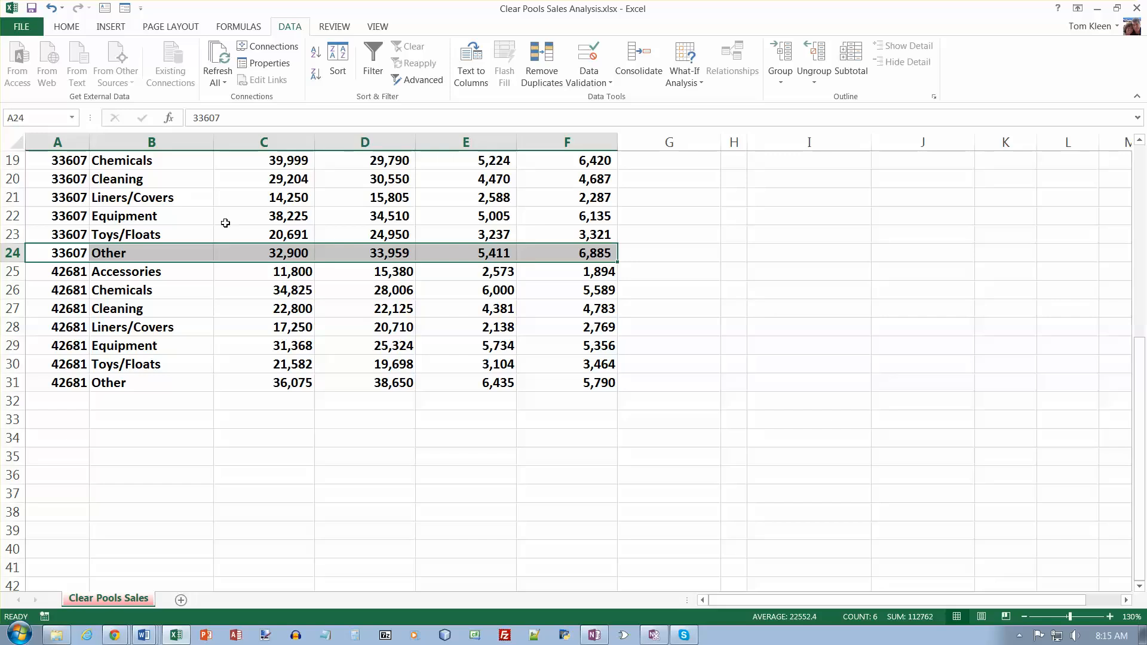
pyautogui.click(68, 28)
pyautogui.click(65, 79)
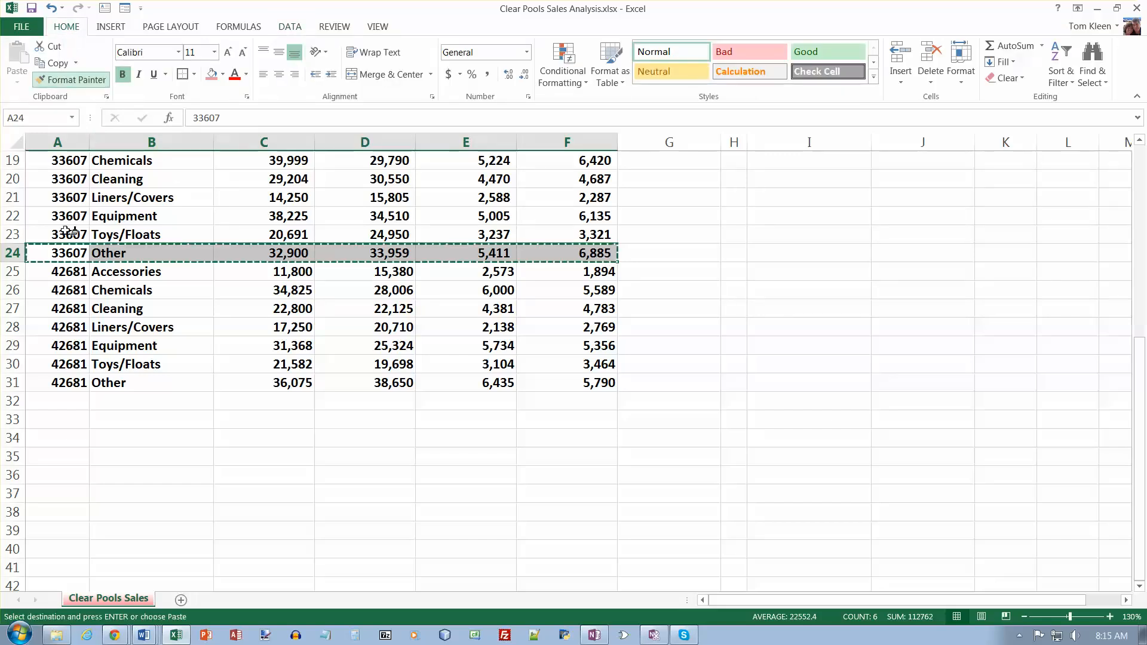
pyautogui.moveTo(72, 270)
pyautogui.mouseDown()
pyautogui.moveTo(434, 310)
pyautogui.moveTo(543, 370)
pyautogui.mouseUp()
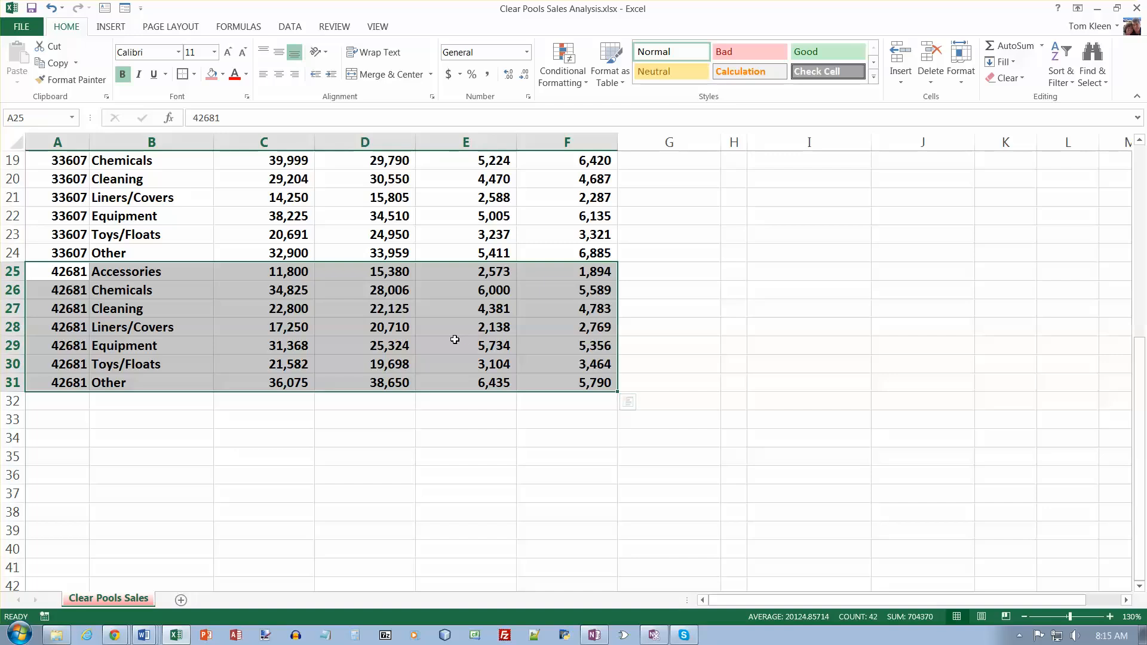
pyautogui.scroll(6, 783, 323)
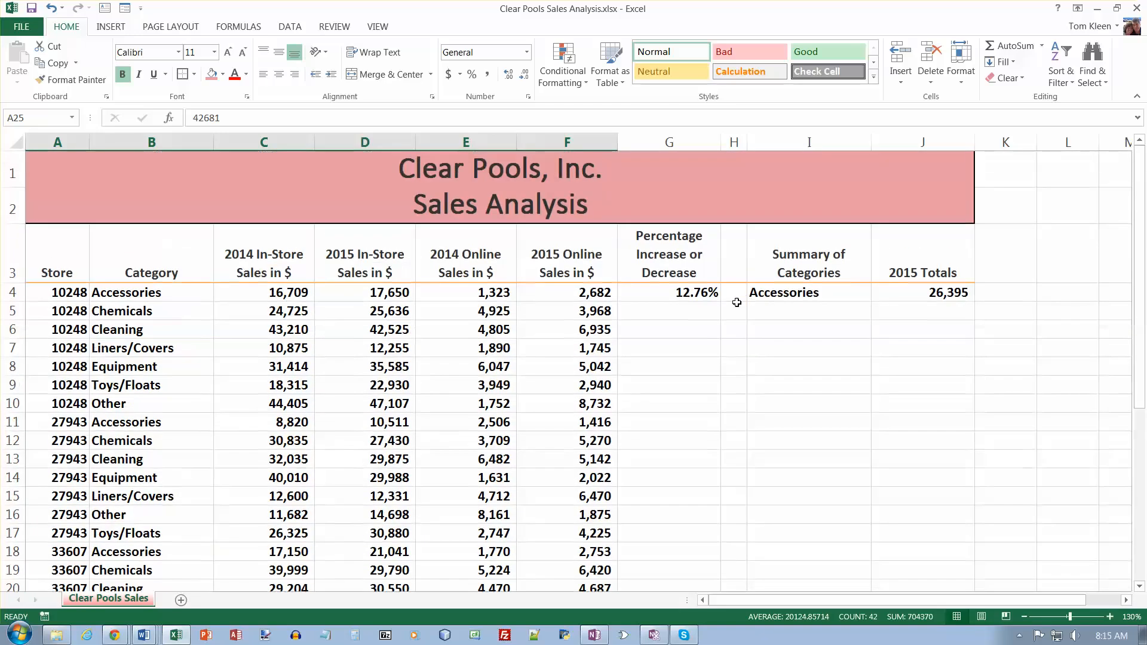
# - Fill the percentage change formula in G4 down through G31 and clear the surplus cells G32:G33
pyautogui.click(691, 293)
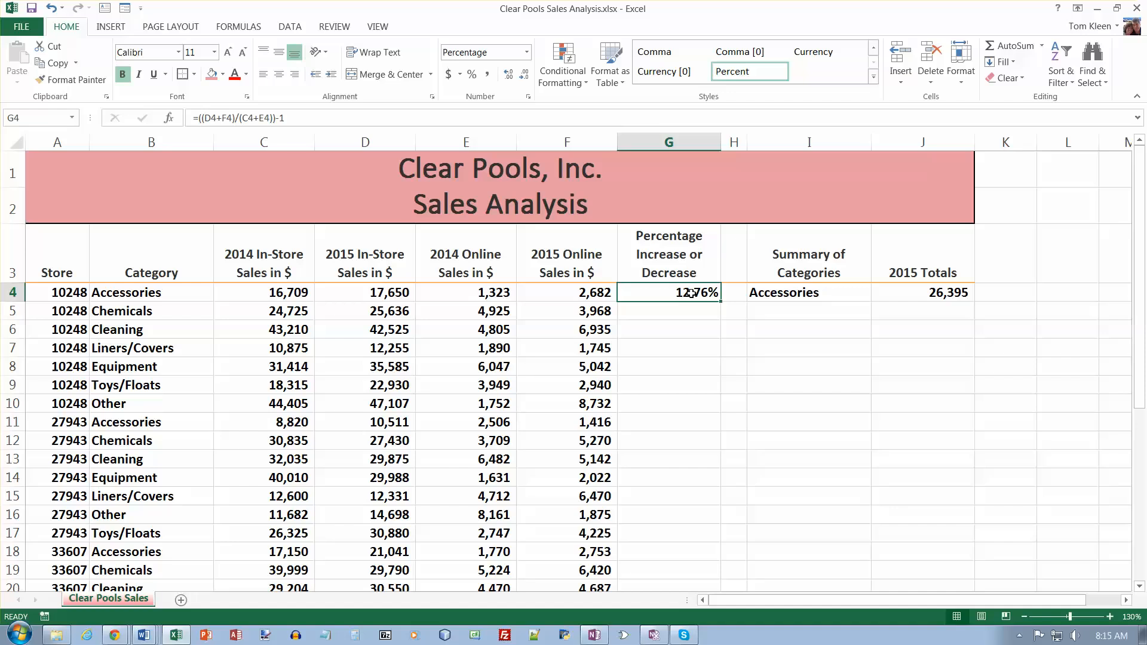
pyautogui.moveTo(720, 302); pyautogui.dragTo(691, 548)
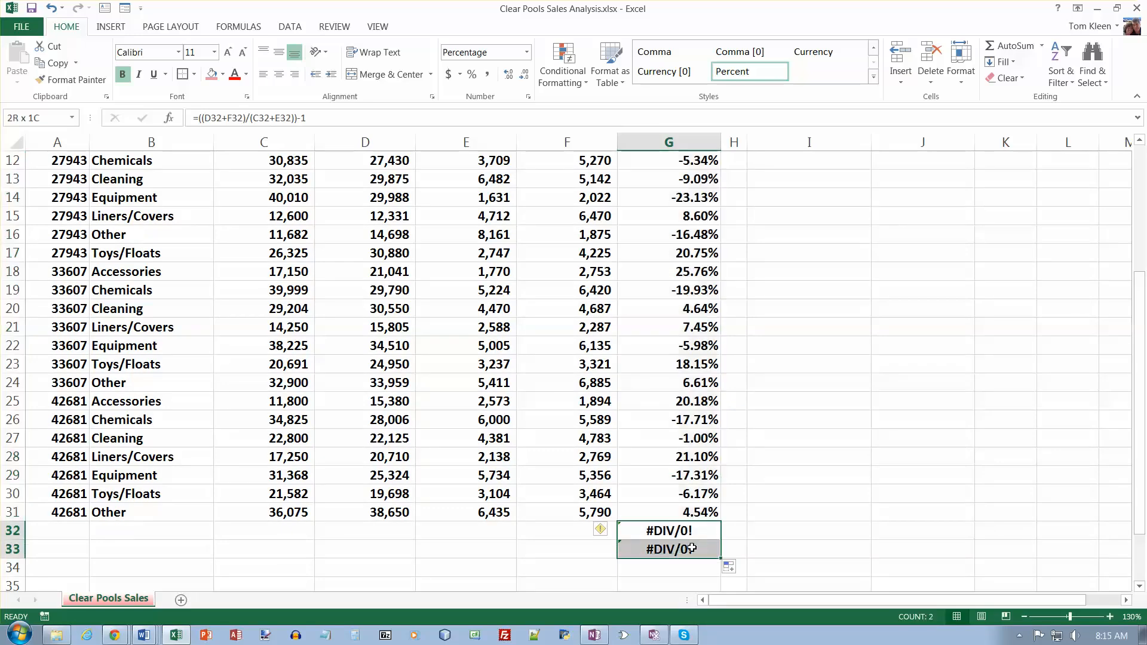
pyautogui.press('Delete')
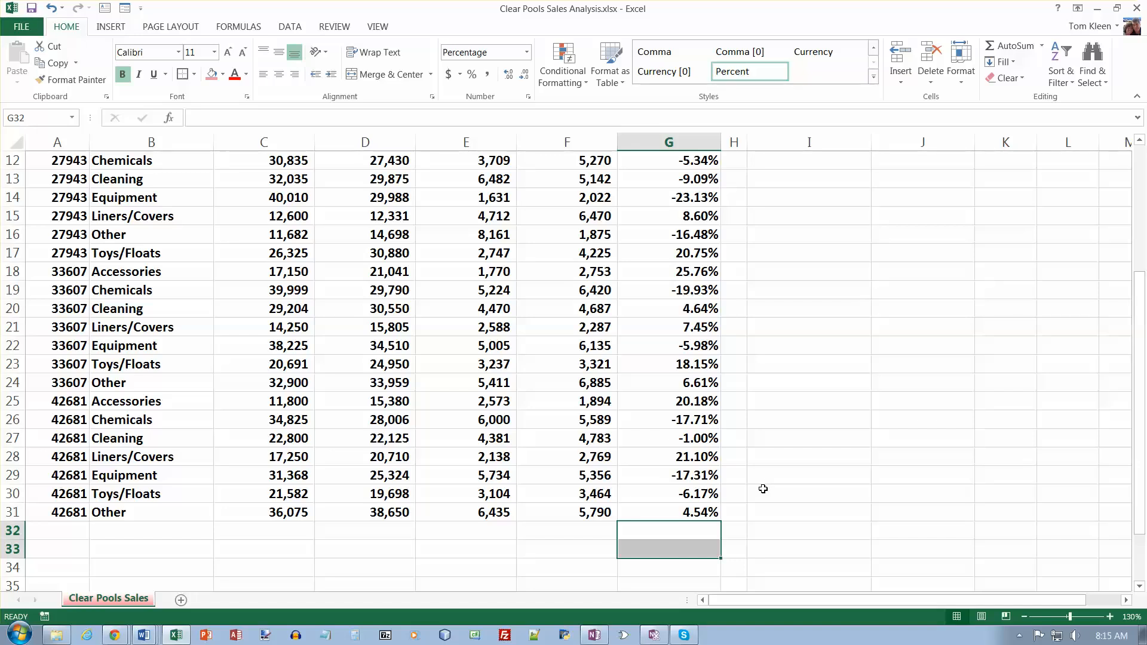
# - Fill the category summary and 2015 totals formulas in I4:J4 down through row 10
pyautogui.scroll(4, 851, 477)
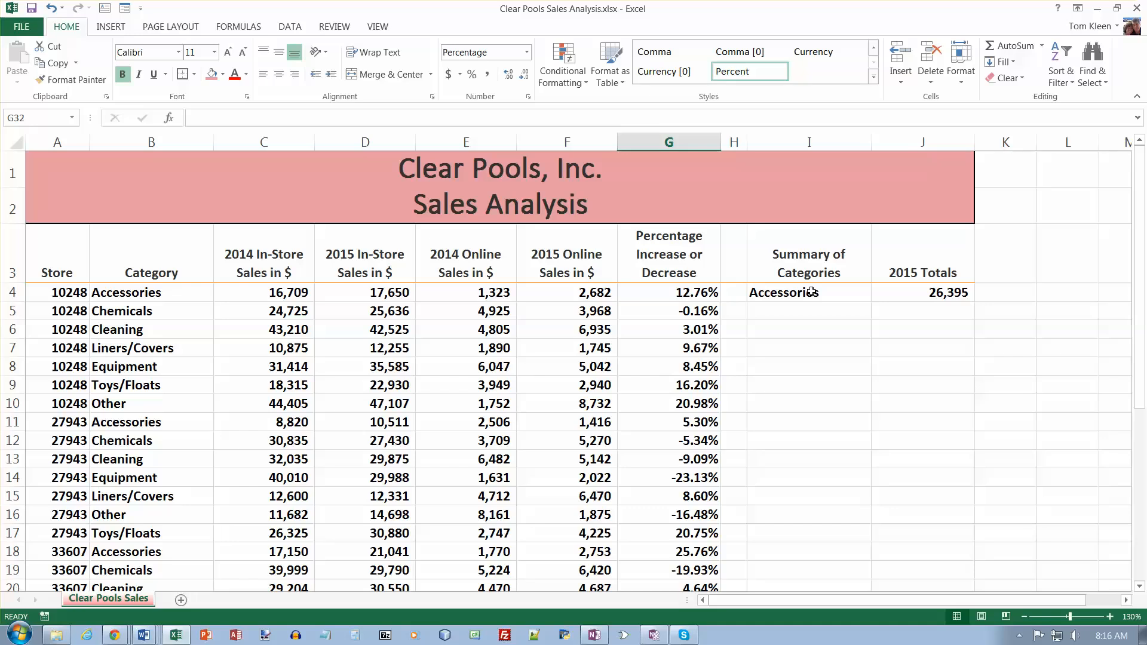
pyautogui.moveTo(811, 291); pyautogui.dragTo(907, 292)
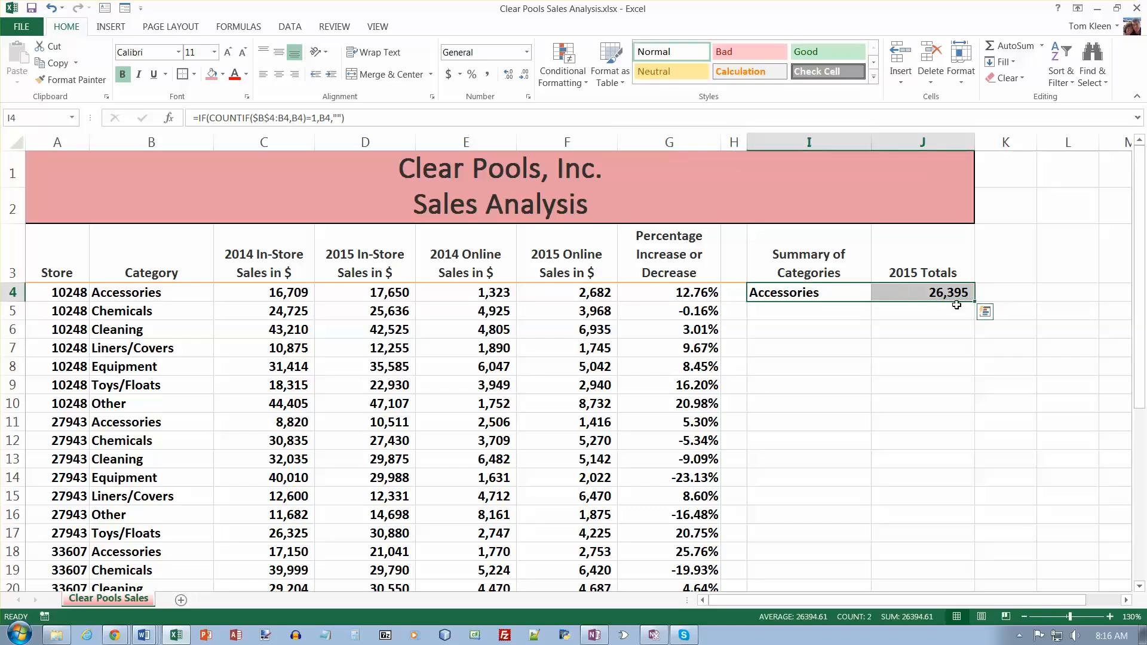
pyautogui.moveTo(975, 300); pyautogui.dragTo(971, 413)
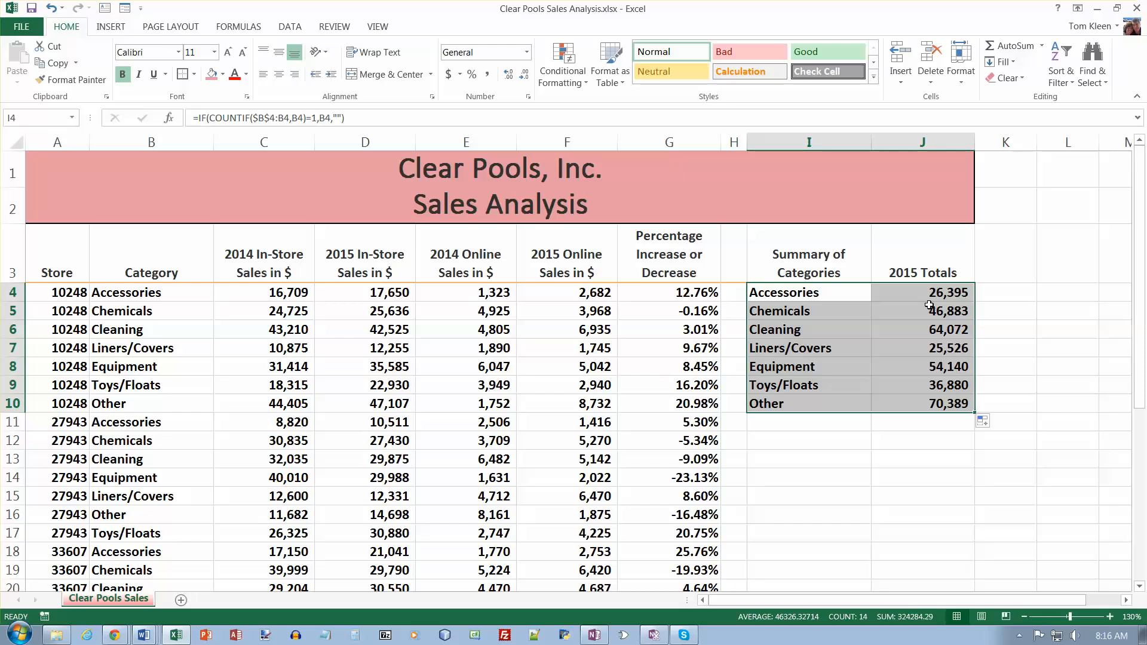